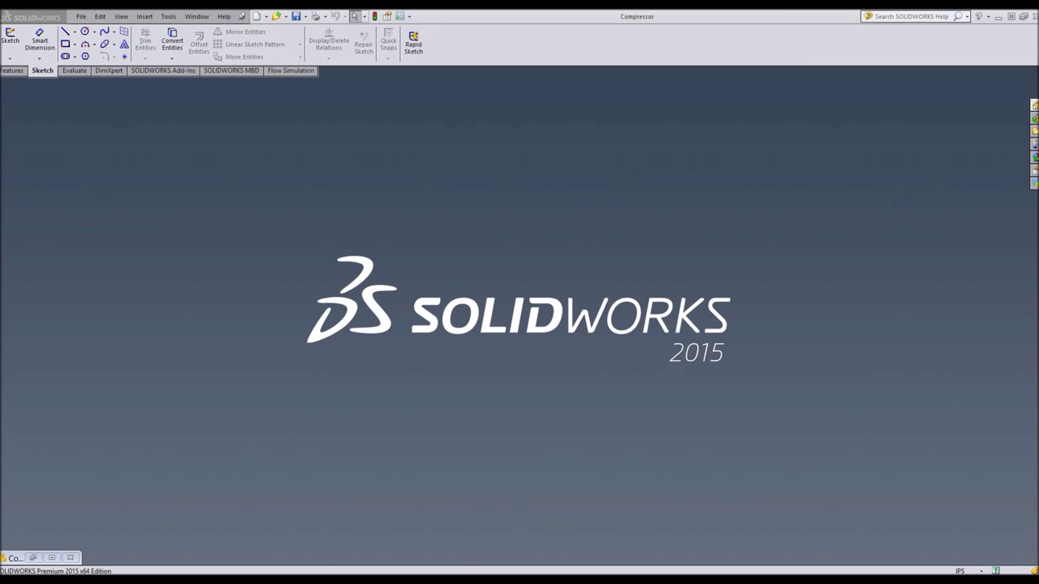
# - Restore the minimized Compressor impeller part to full view
pyautogui.click(57, 557)
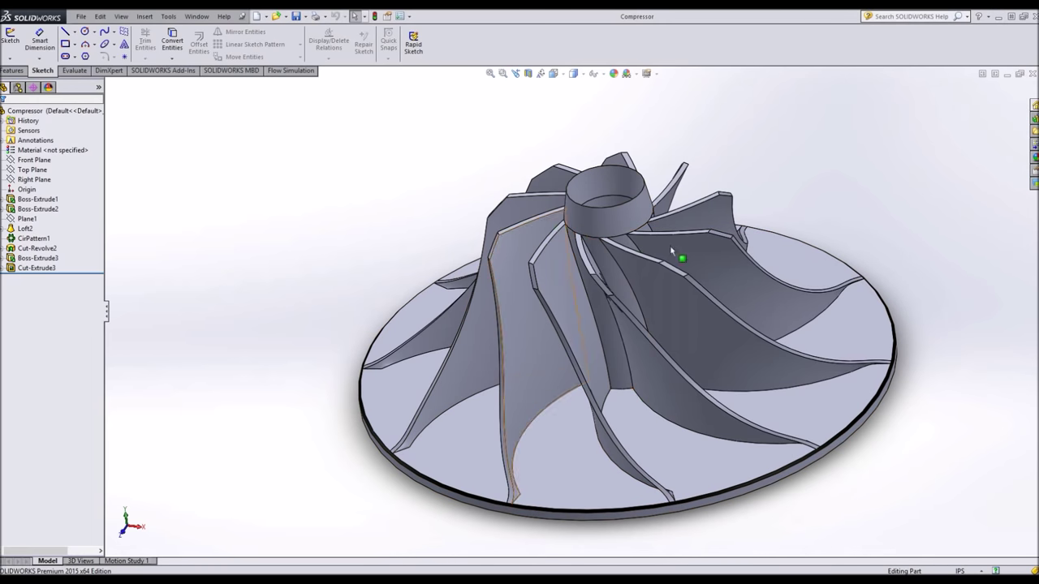
# - Close the Compressor part and create a new blank part document
pyautogui.click(1032, 73)
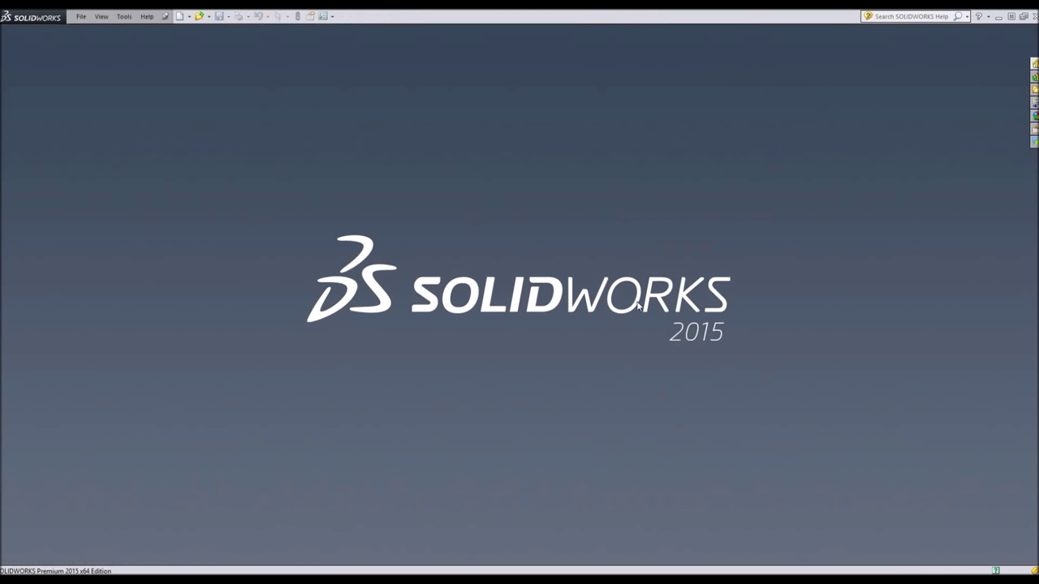
pyautogui.click(199, 16)
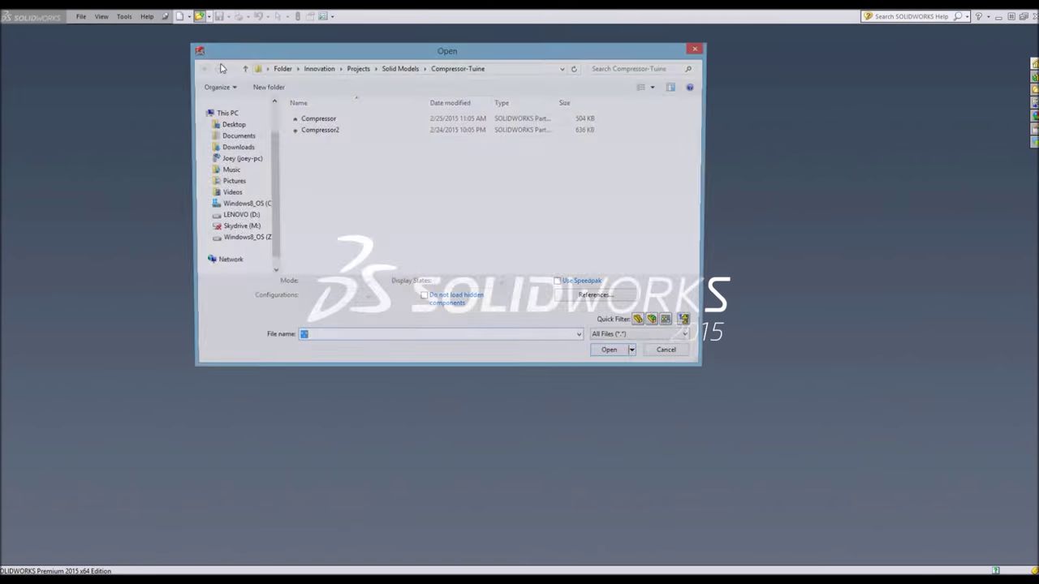
pyautogui.click(698, 48)
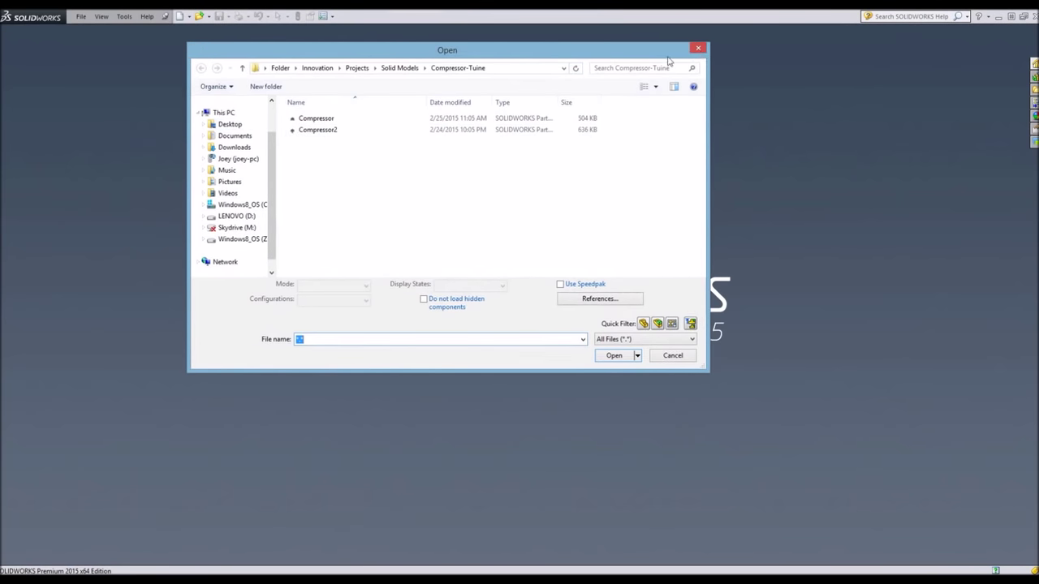
pyautogui.click(180, 17)
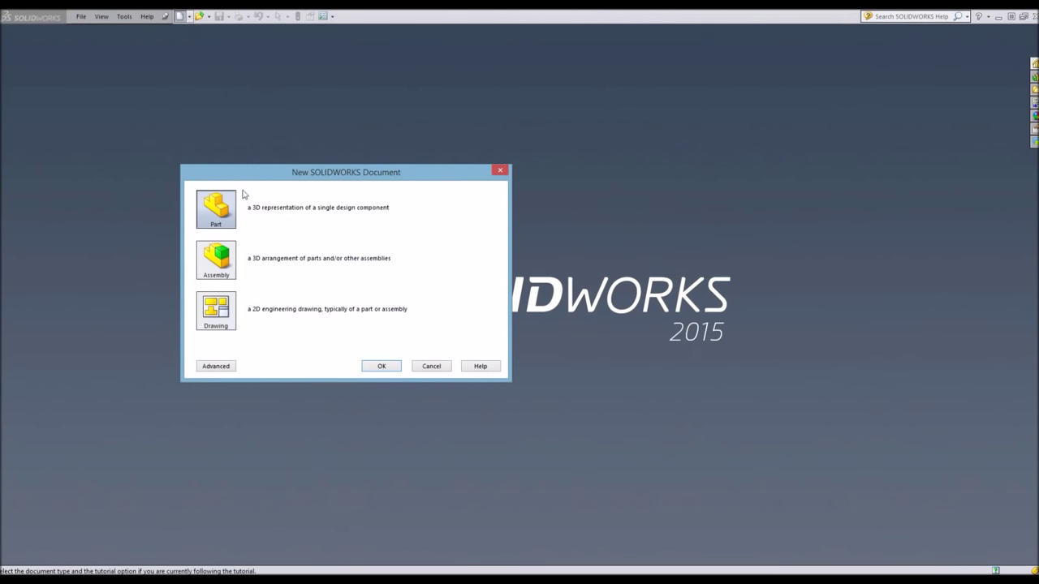
pyautogui.click(372, 366)
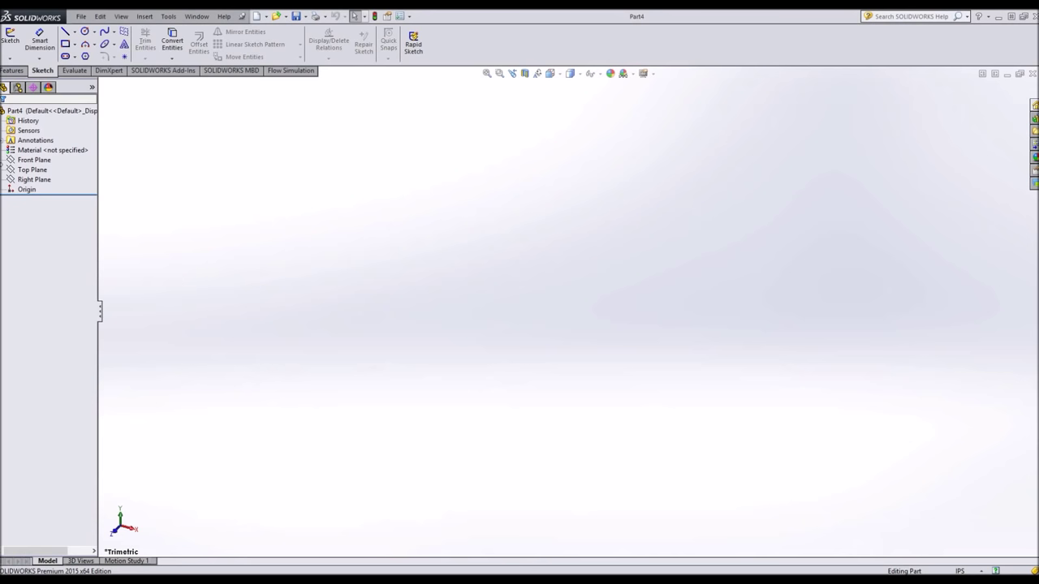
# - Select the Top Plane and view it face-on
pyautogui.click(34, 160)
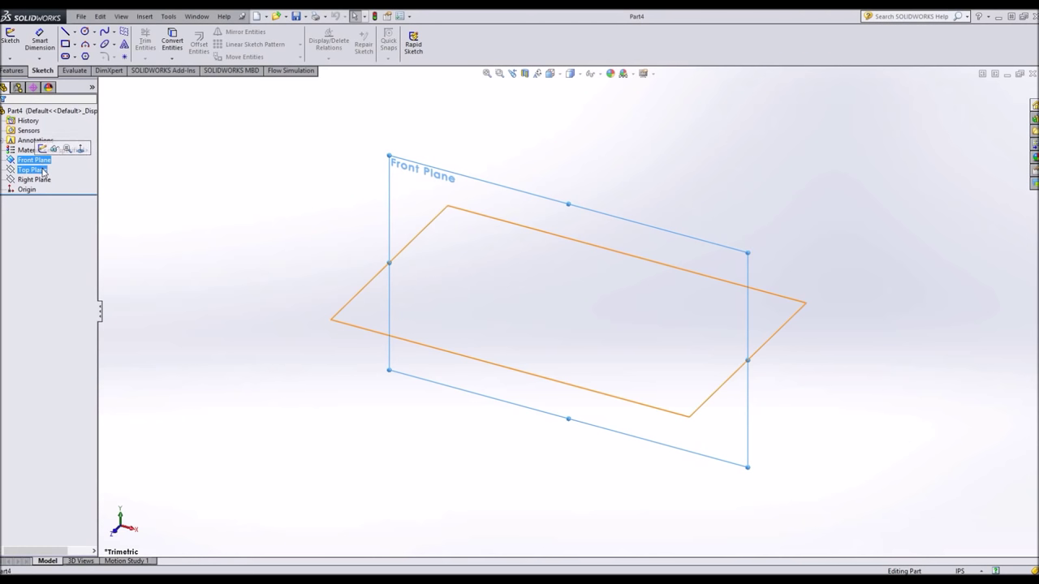
pyautogui.click(44, 170)
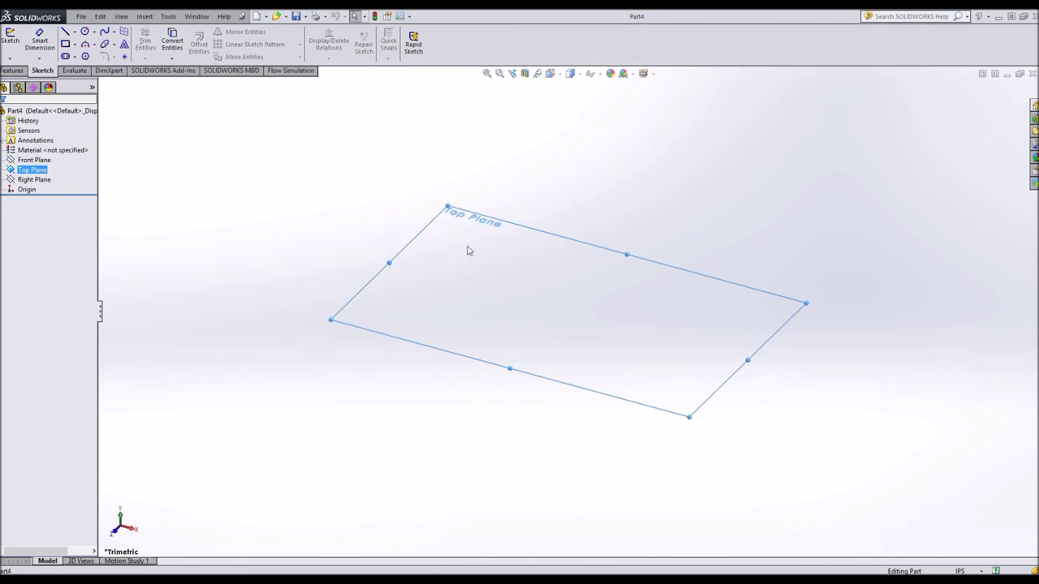
pyautogui.hotkey('ctrl', '8')
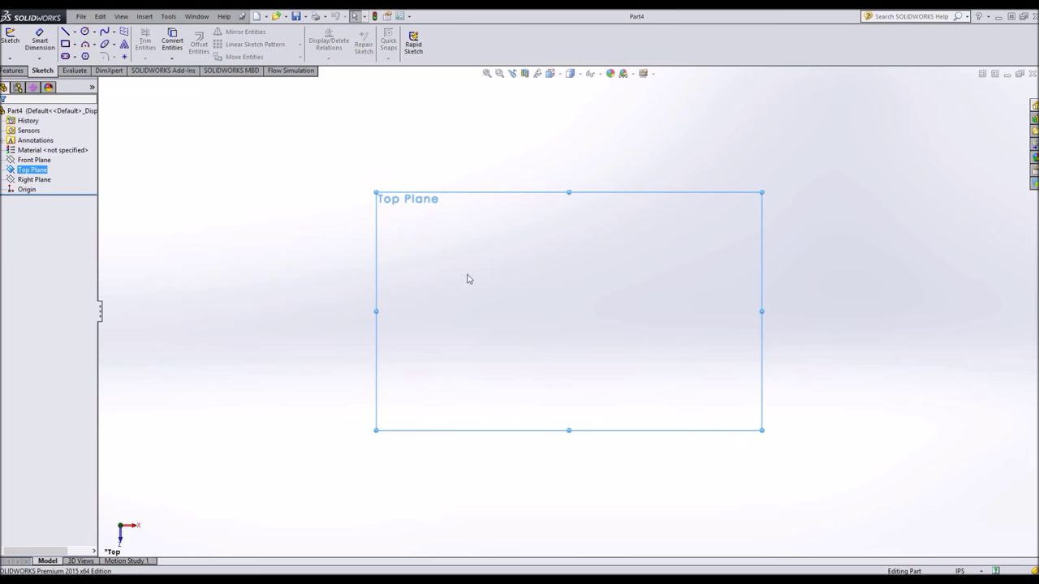
# - Draw a circle above the origin and dimension its diameter to 5.00 in
pyautogui.click(84, 31)
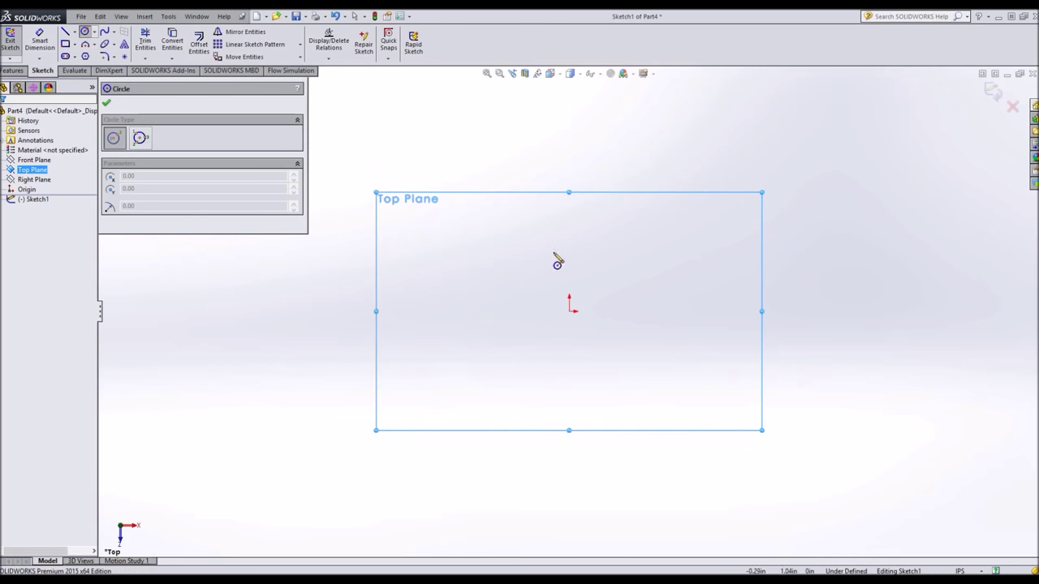
pyautogui.click(569, 225)
pyautogui.click(590, 263)
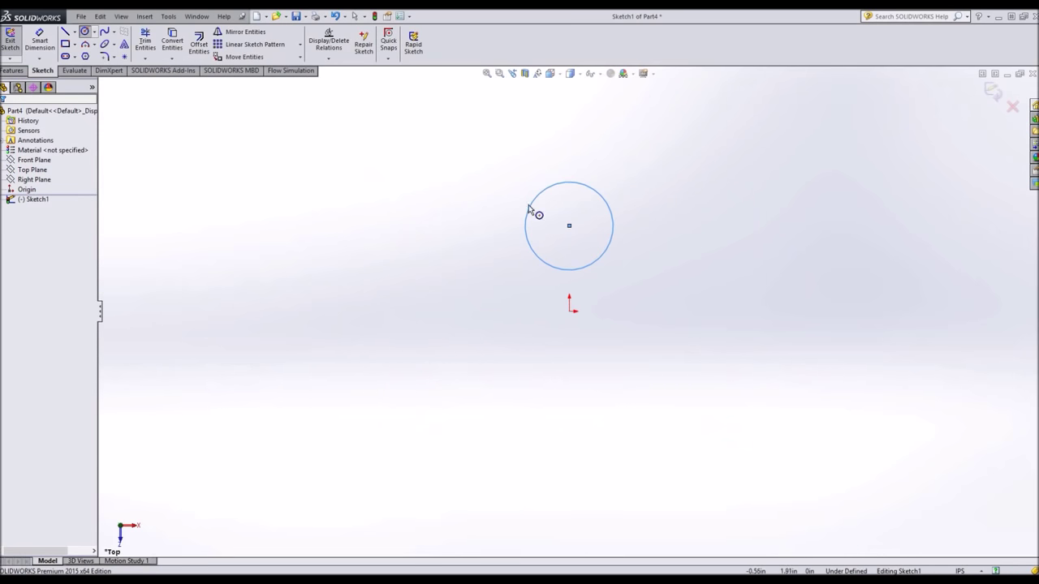
pyautogui.press('Escape')
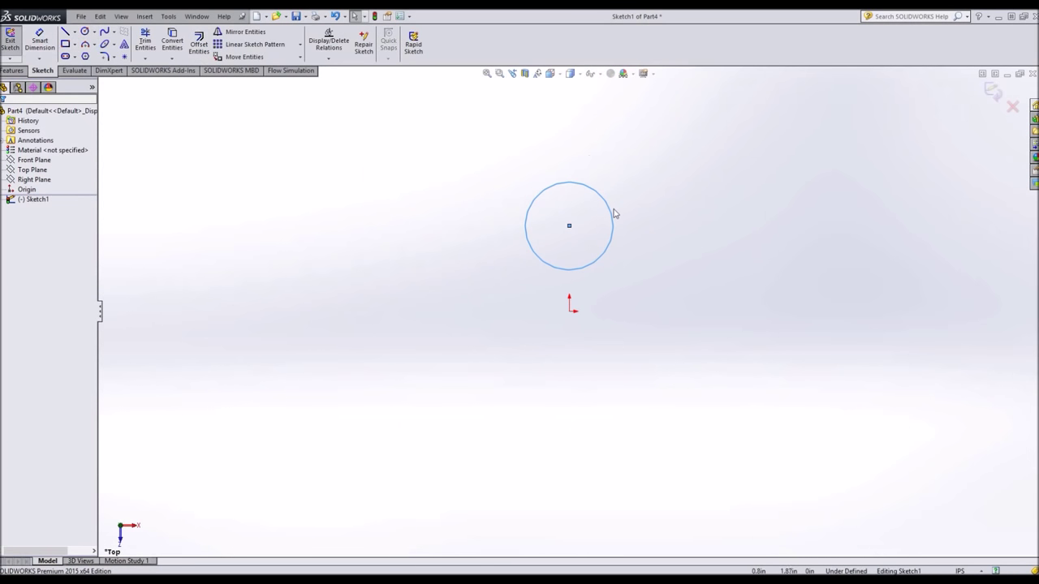
pyautogui.click(39, 41)
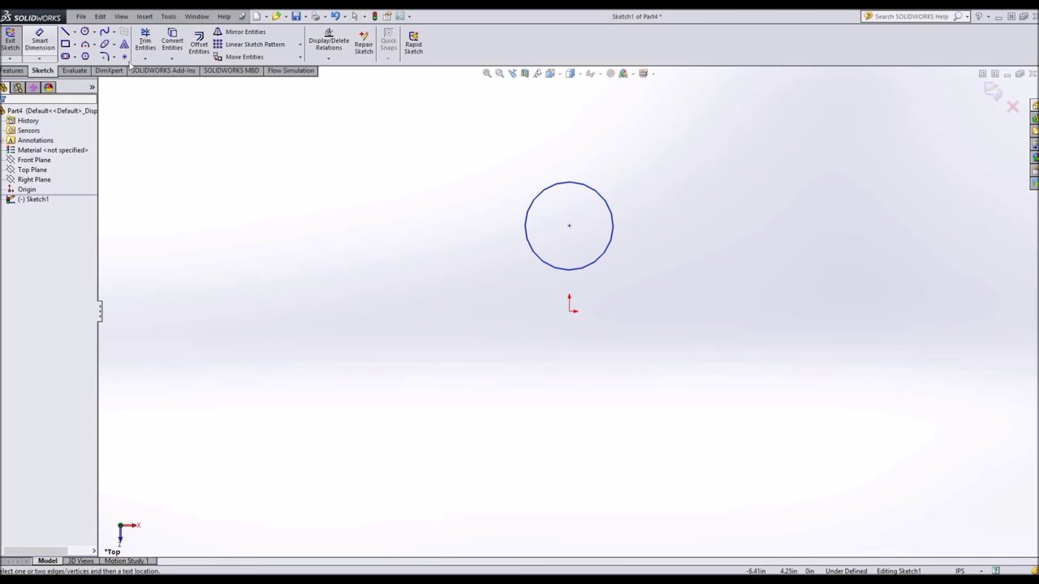
pyautogui.click(610, 243)
pyautogui.click(724, 241)
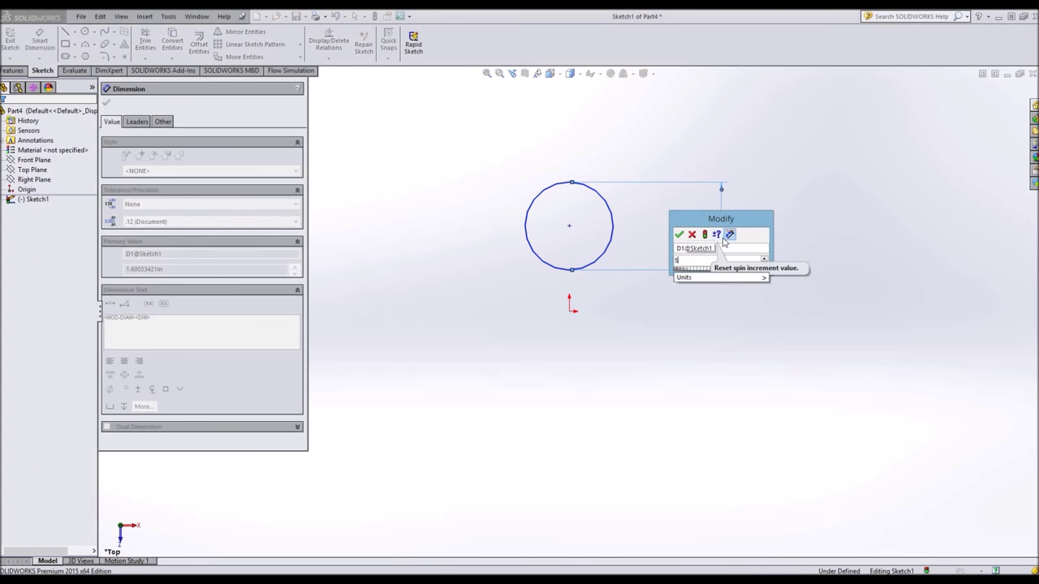
pyautogui.press('Return')
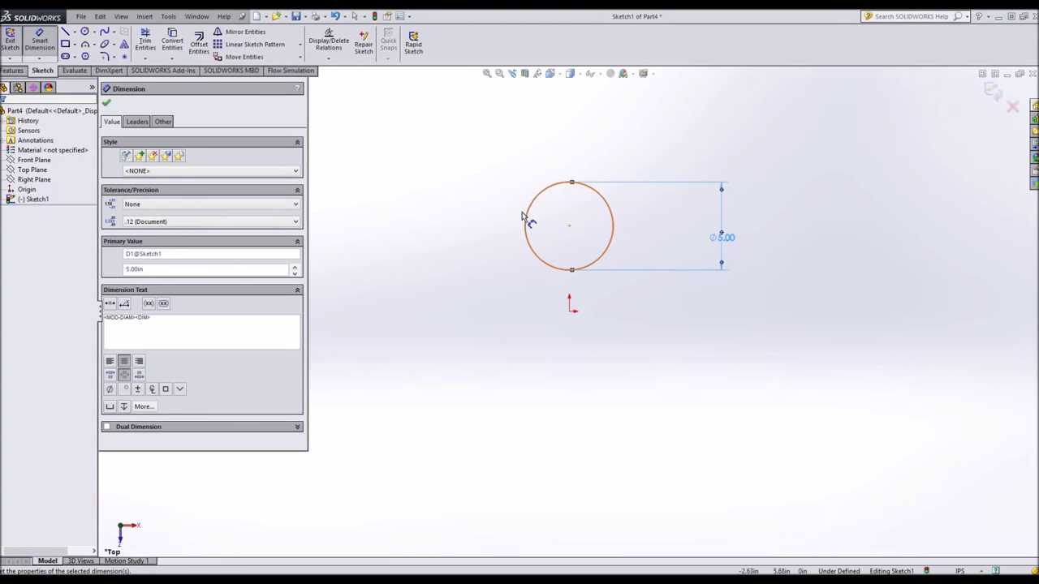
pyautogui.press('Escape')
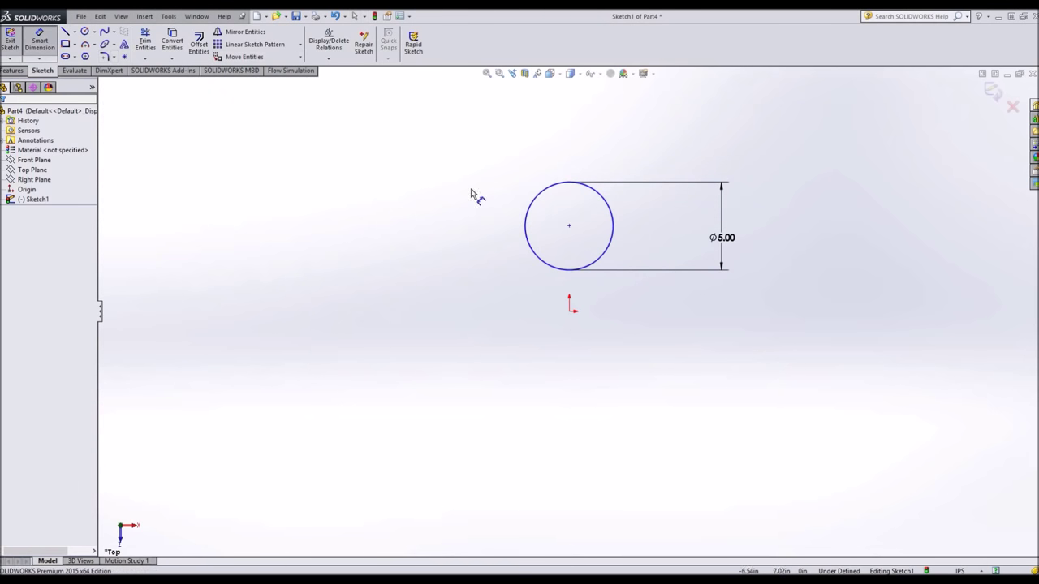
# - Dimension the circle's centre 8.50 in (6+2.5) from the origin
pyautogui.click(569, 226)
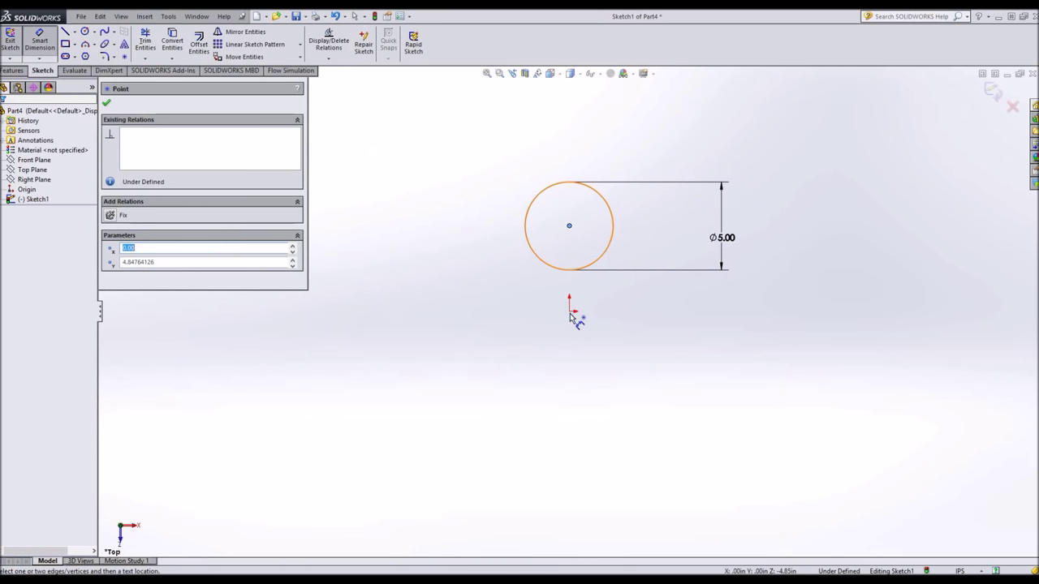
pyautogui.click(569, 311)
pyautogui.click(455, 303)
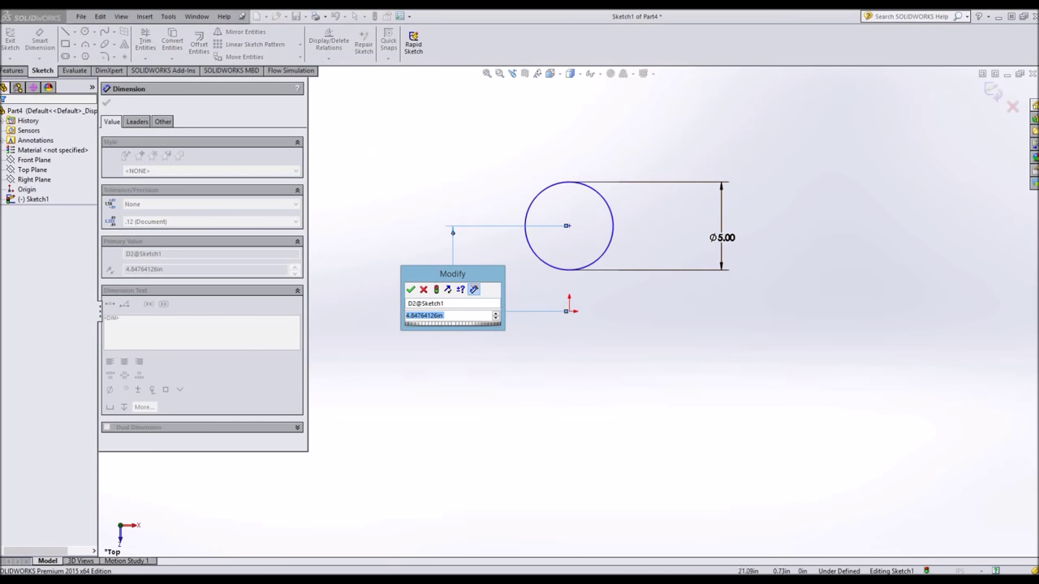
pyautogui.write('6+2')
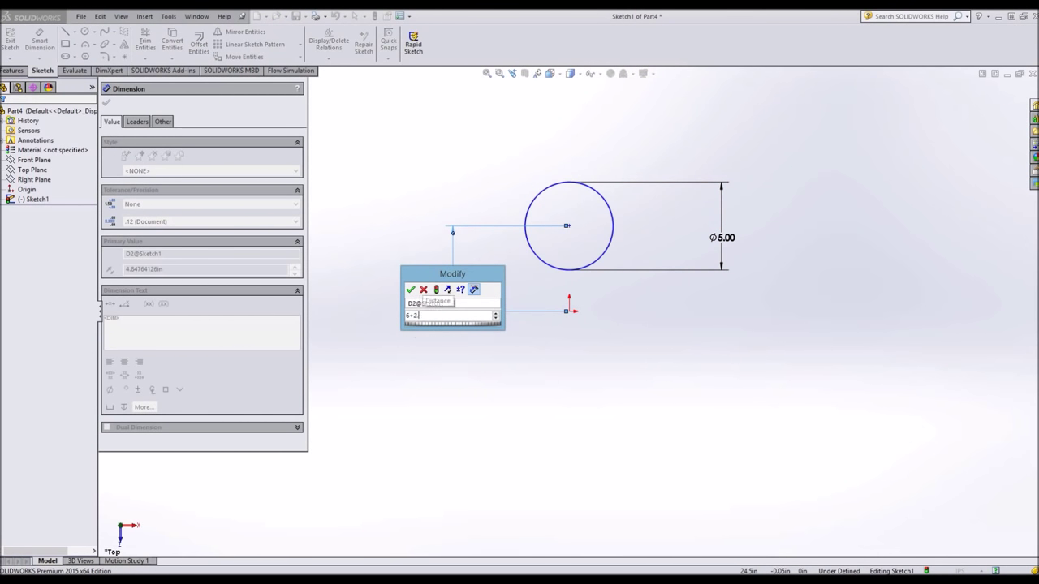
pyautogui.write('.5')
pyautogui.press('Return')
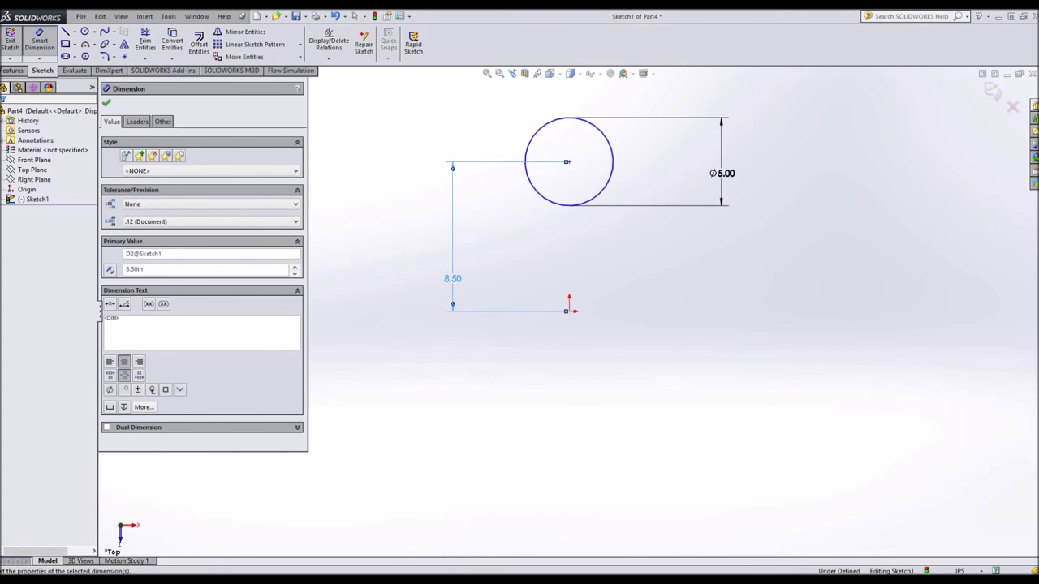
pyautogui.press('Escape')
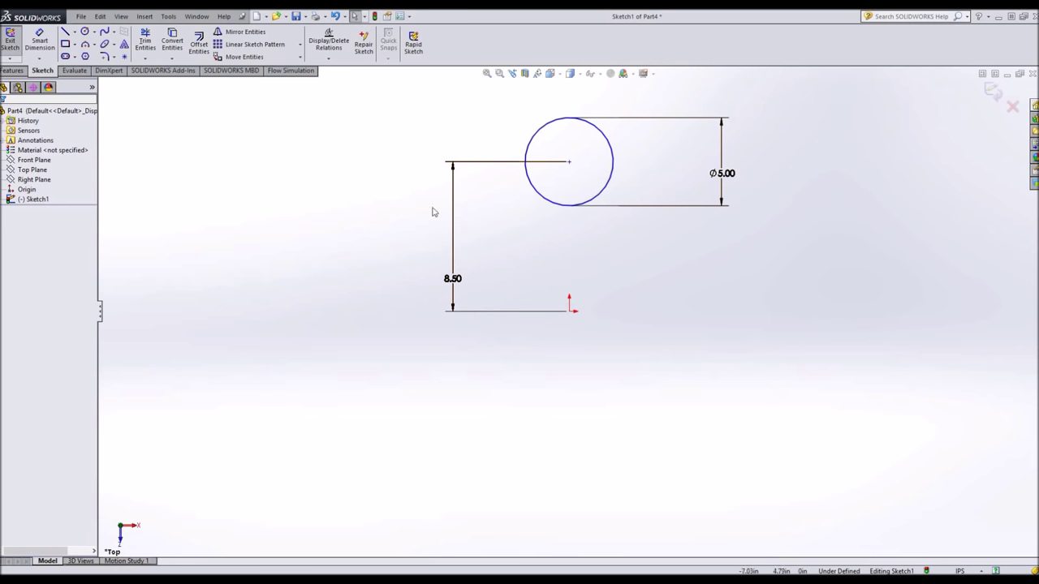
# - Align the circle centre vertically with the origin and exit the sketch
pyautogui.click(39, 39)
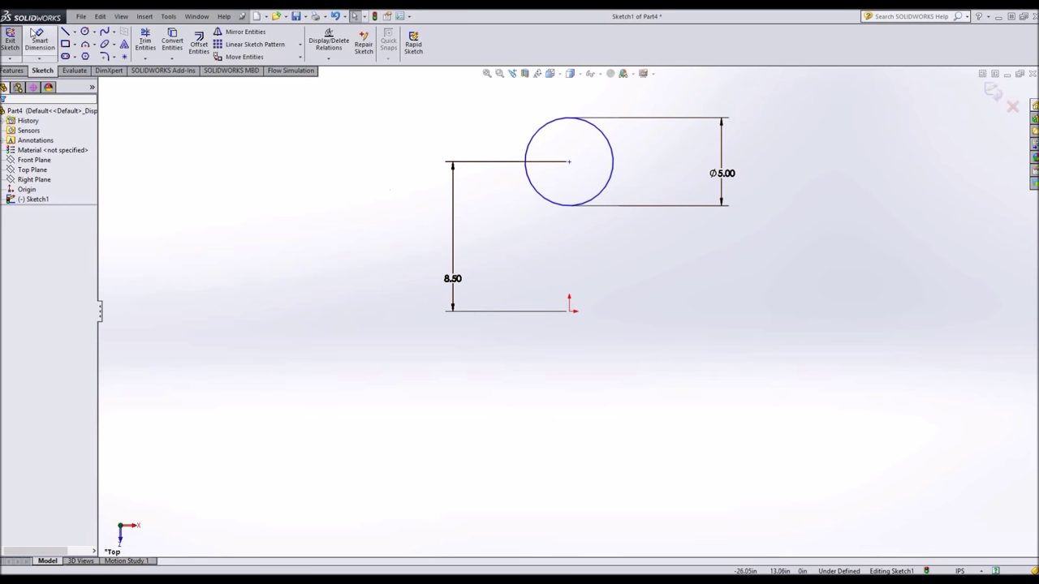
pyautogui.click(534, 140)
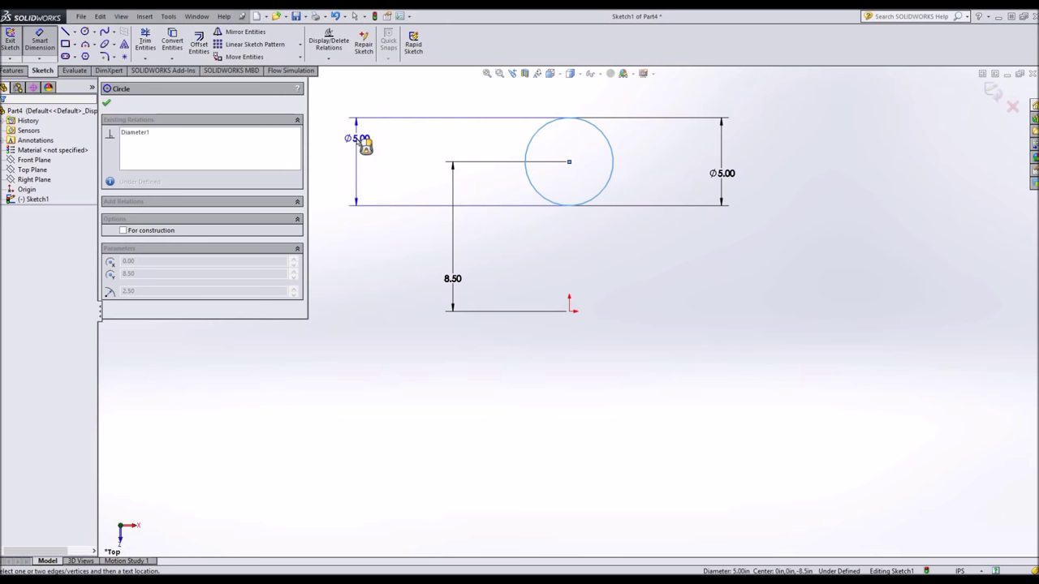
pyautogui.press('Escape')
pyautogui.press('Escape')
pyautogui.click(569, 161)
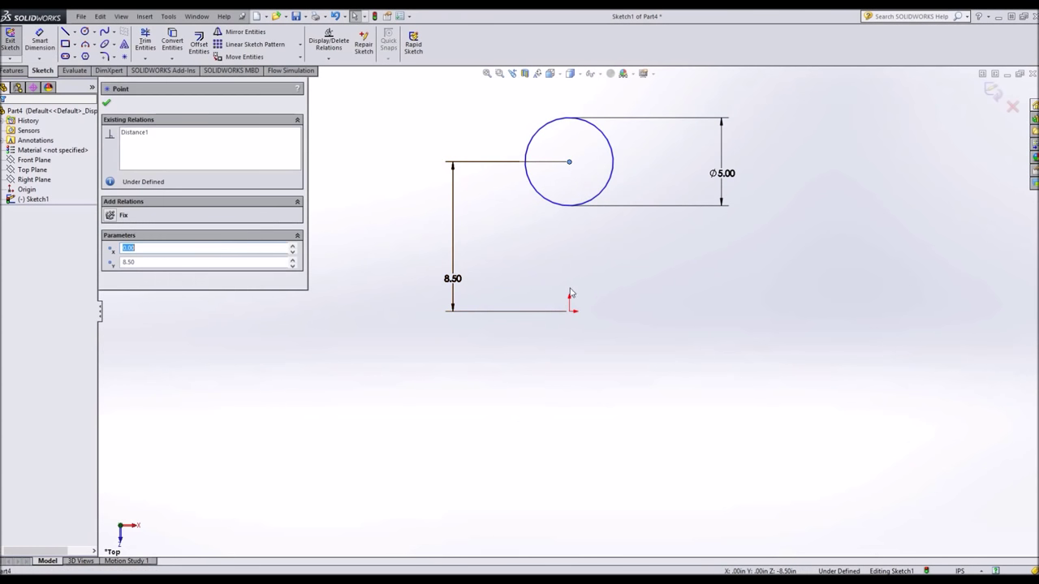
pyautogui.keyDown('ctrl'); pyautogui.click(569, 311); pyautogui.keyUp('ctrl')
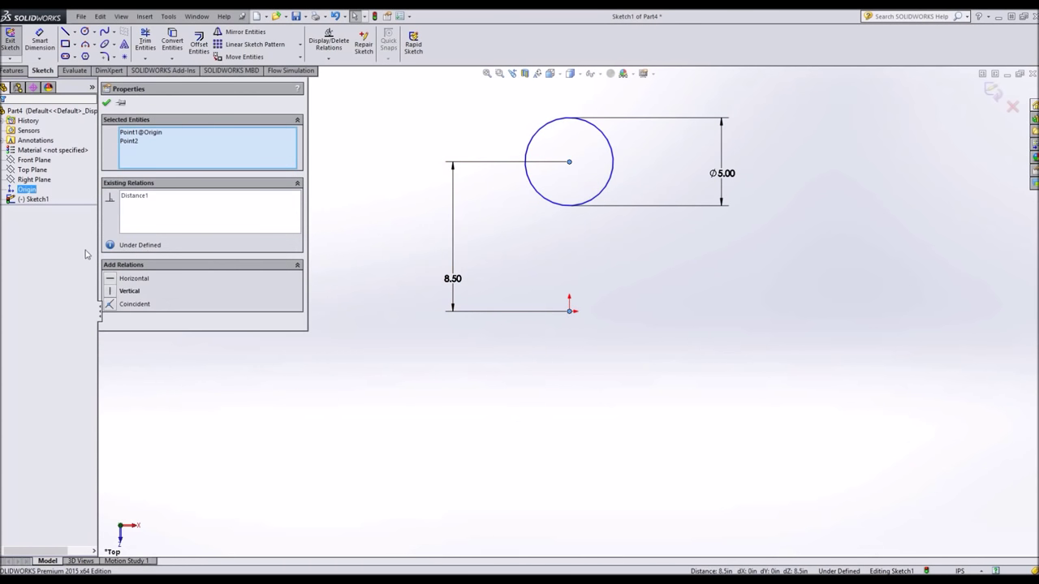
pyautogui.click(114, 292)
pyautogui.click(422, 333)
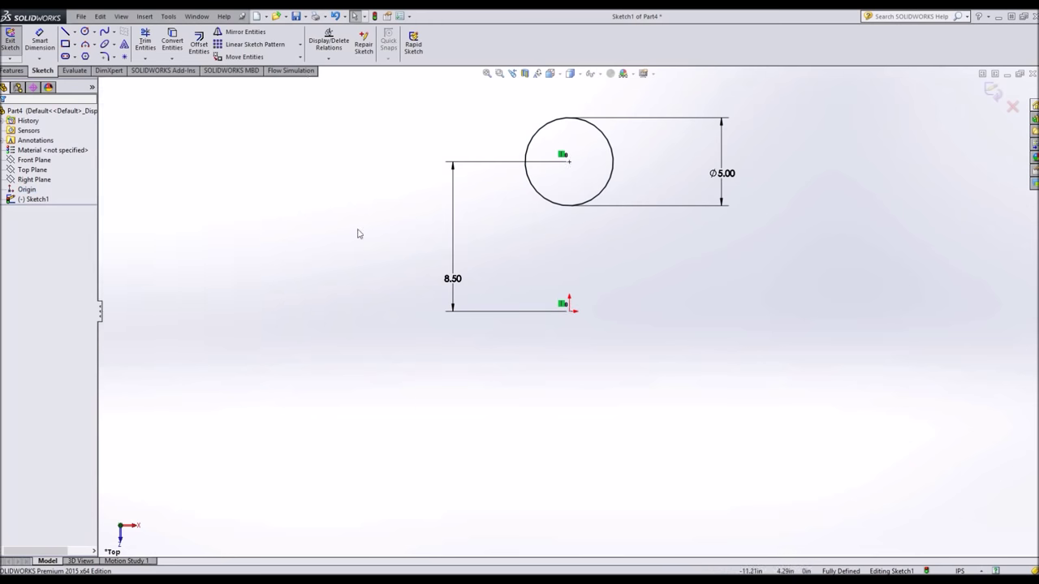
pyautogui.click(9, 45)
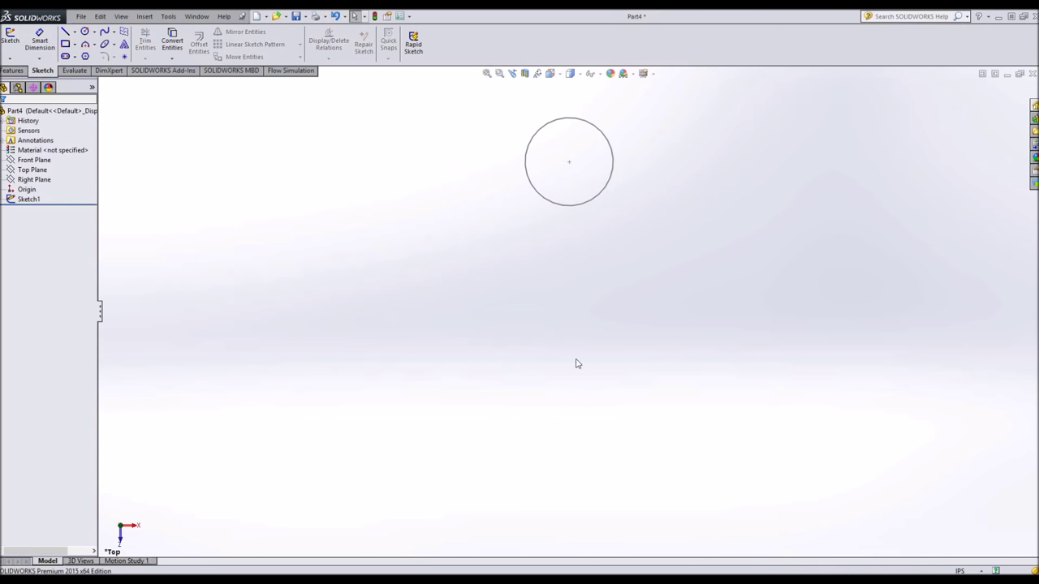
# - Sketch a small rectangle above the origin on the face-on Front Plane
pyautogui.click(34, 159)
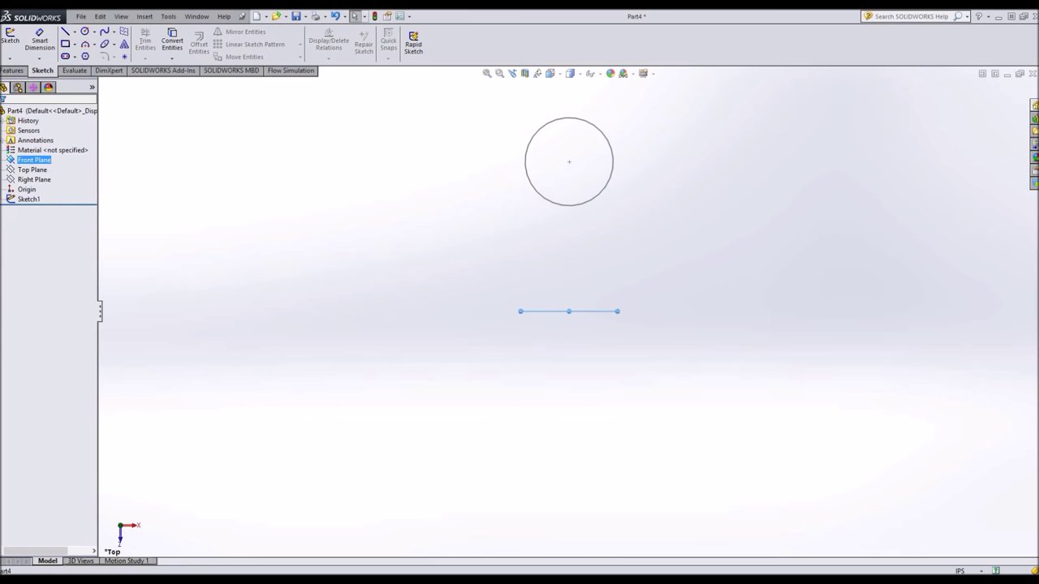
pyautogui.hotkey('ctrl', '8')
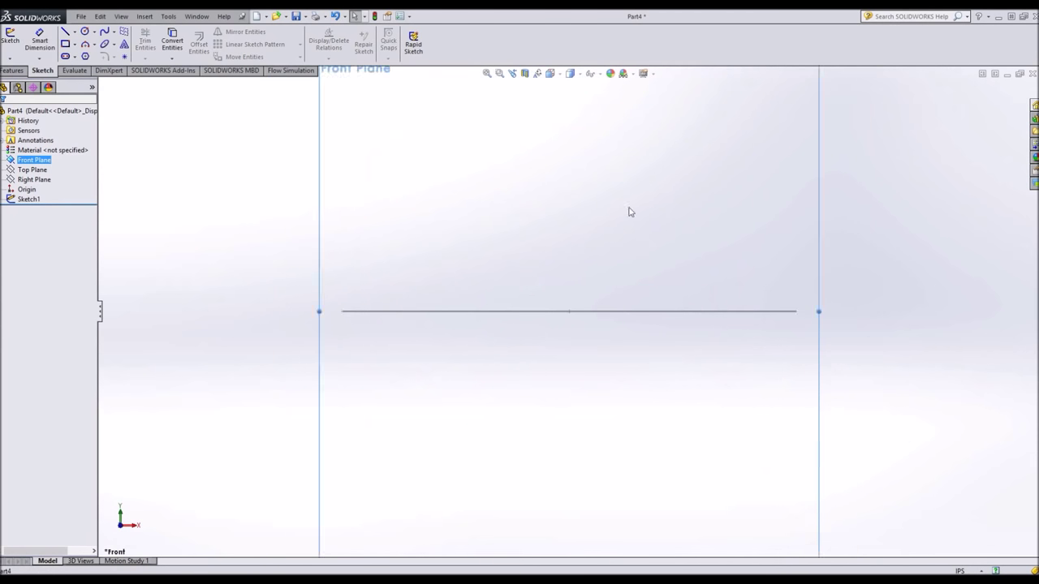
pyautogui.click(66, 44)
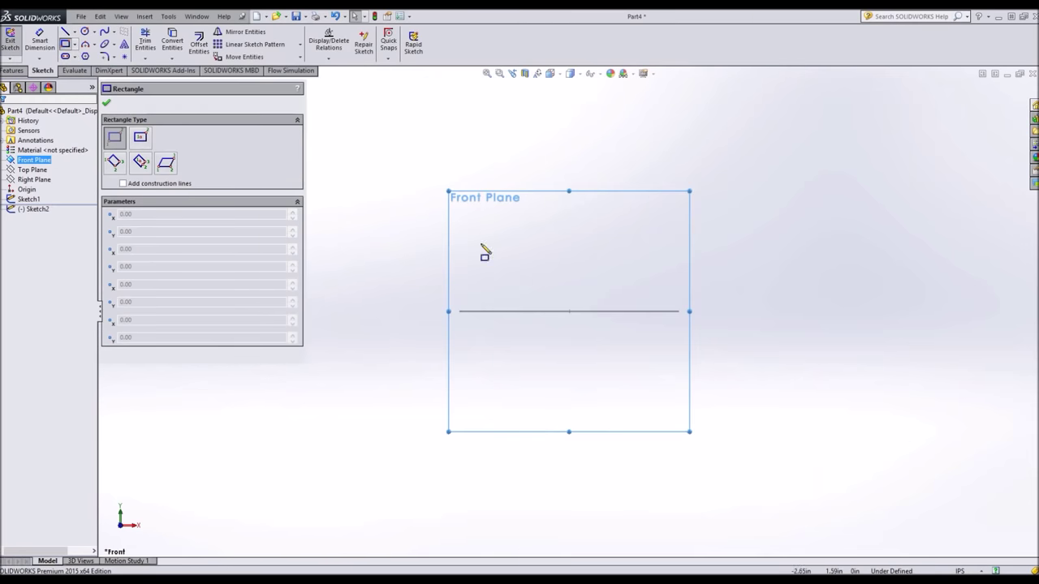
pyautogui.moveTo(549, 203); pyautogui.dragTo(608, 245)
pyautogui.press('Escape')
# - Make two adjacent edges Equal and align the bottom-edge midpoint vertically with the origin
pyautogui.click(581, 244)
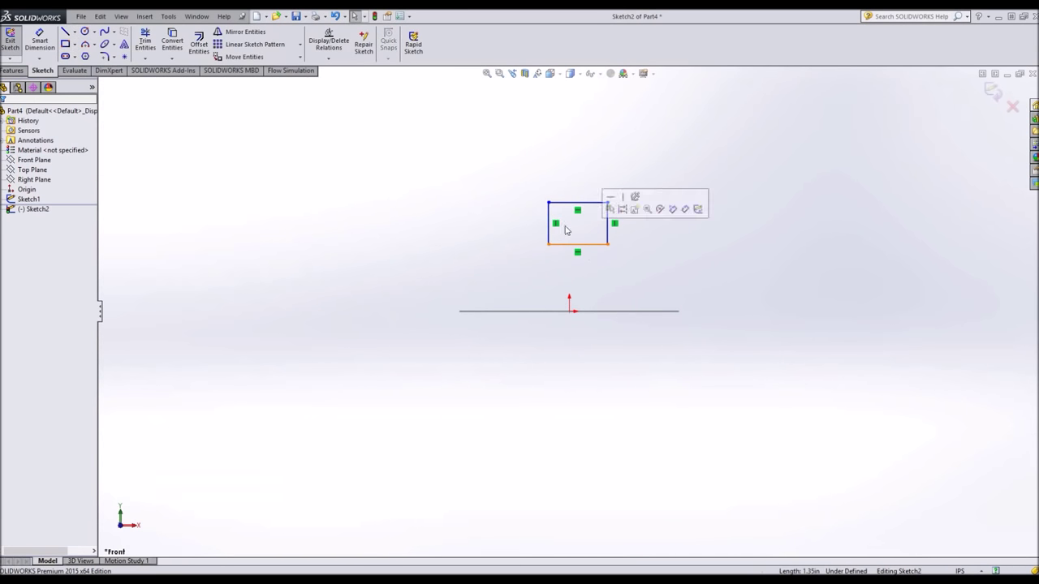
pyautogui.keyDown('ctrl'); pyautogui.click(549, 228); pyautogui.keyUp('ctrl')
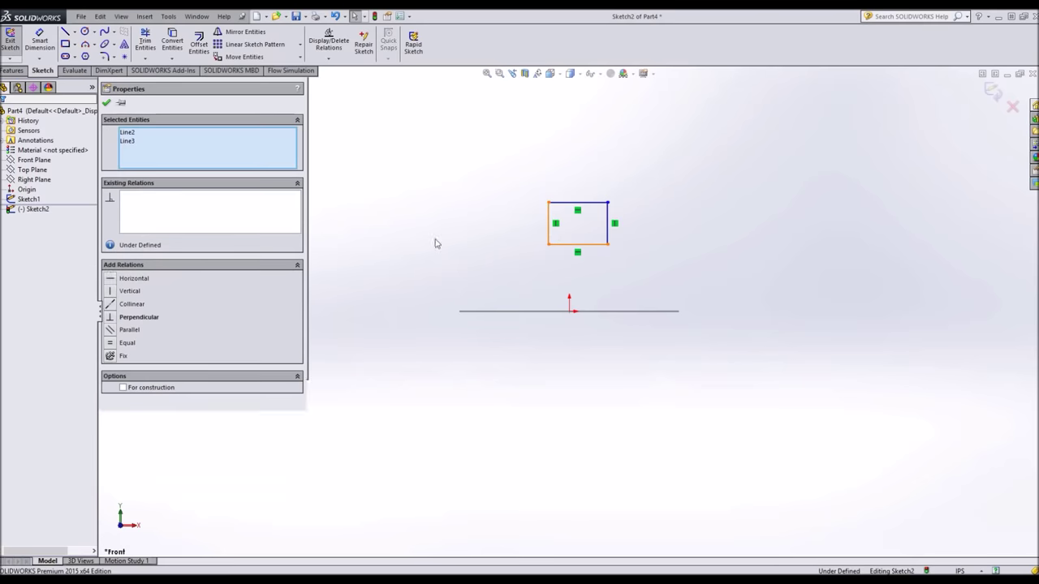
pyautogui.click(110, 344)
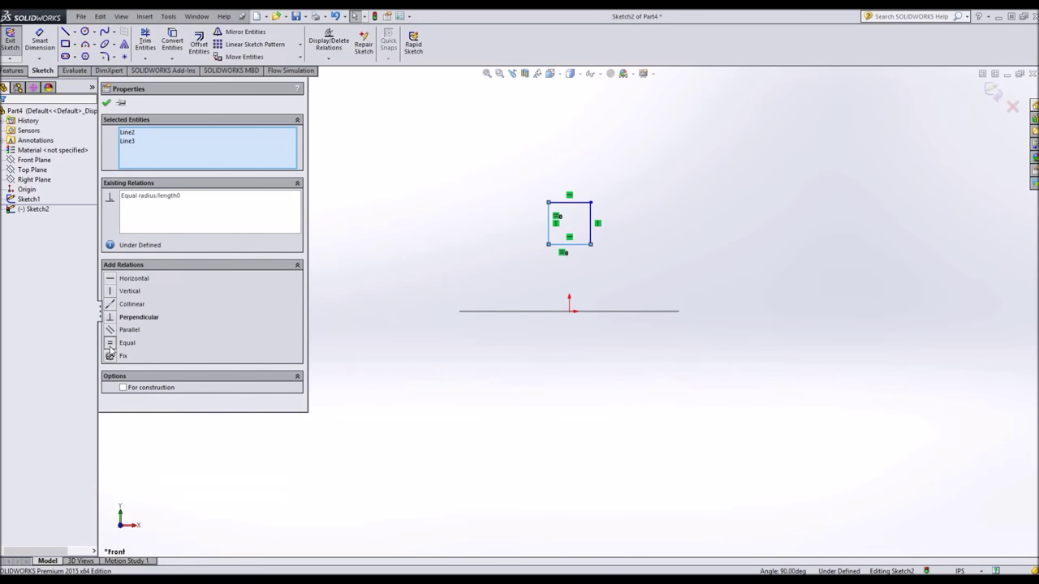
pyautogui.rightClick(575, 245)
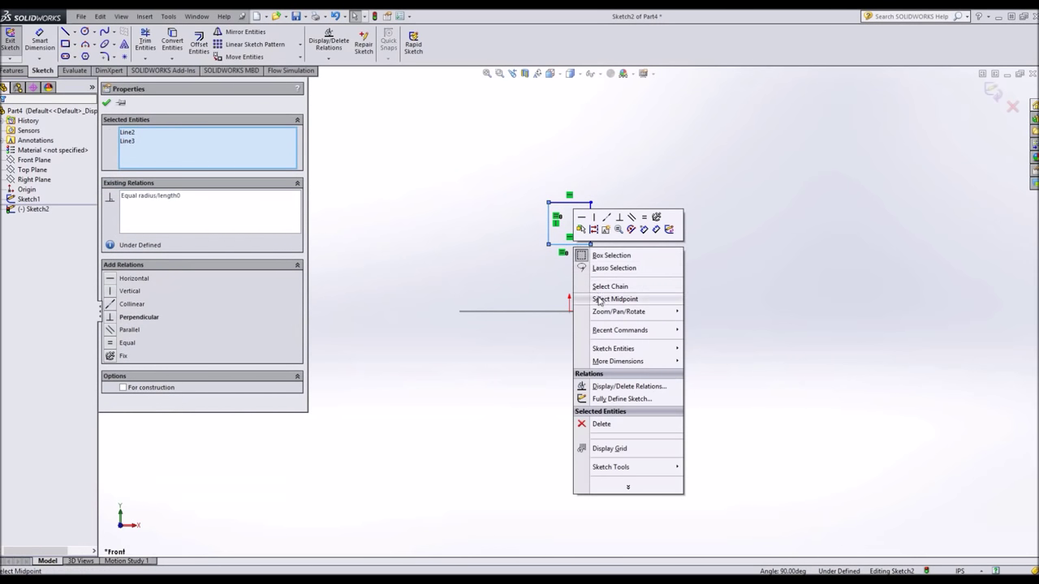
pyautogui.click(573, 308)
pyautogui.click(570, 311)
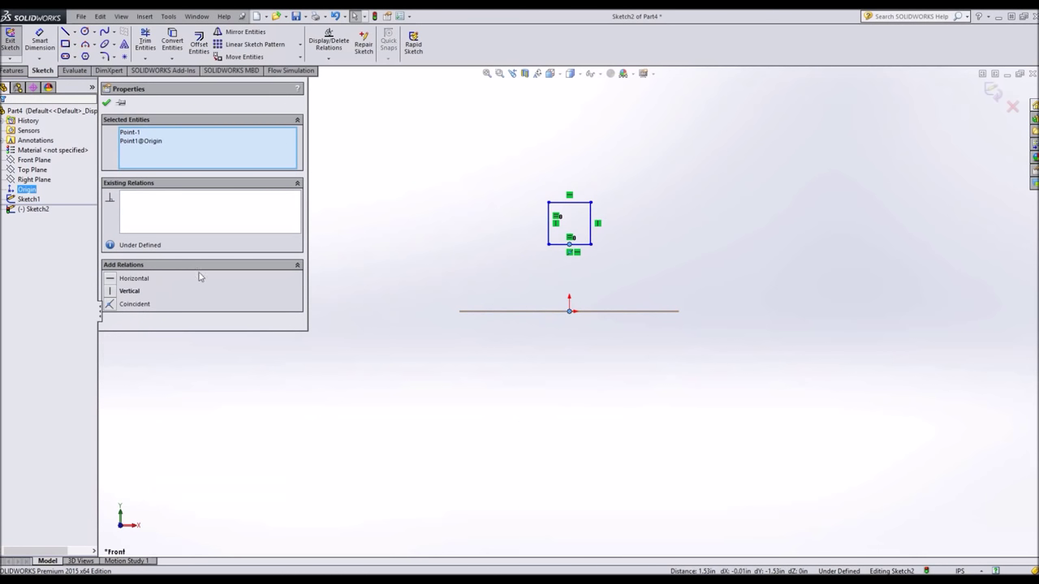
pyautogui.click(122, 290)
# - Dimension the square's side to 5 in
pyautogui.click(431, 231)
pyautogui.click(39, 41)
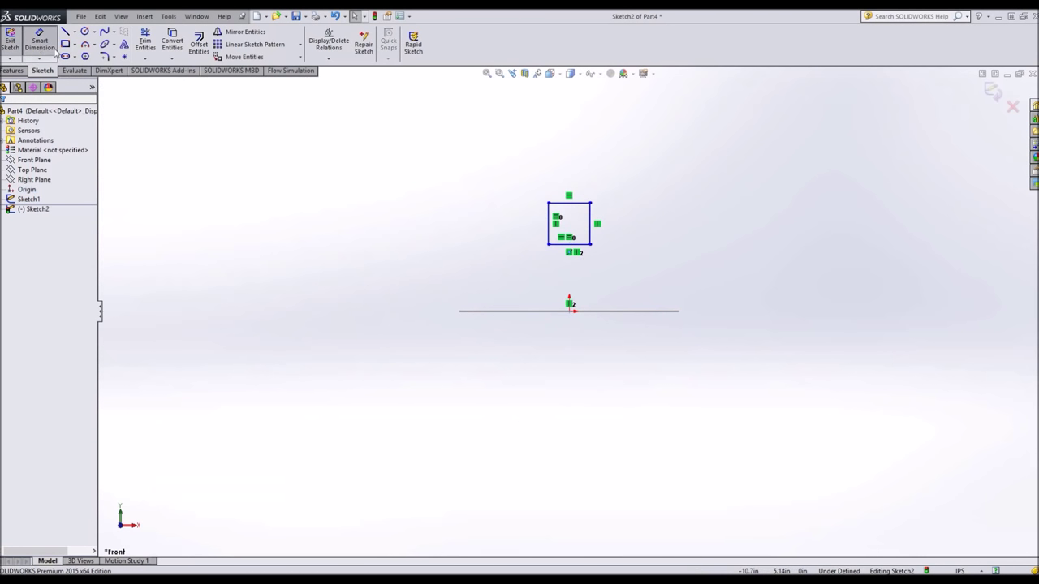
pyautogui.click(593, 235)
pyautogui.click(754, 253)
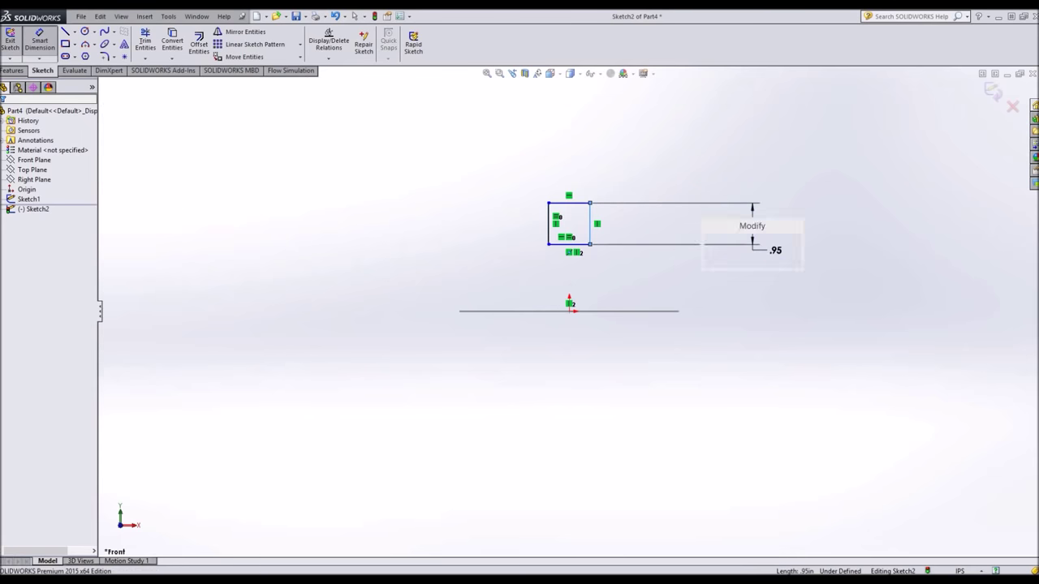
pyautogui.write('2.5')
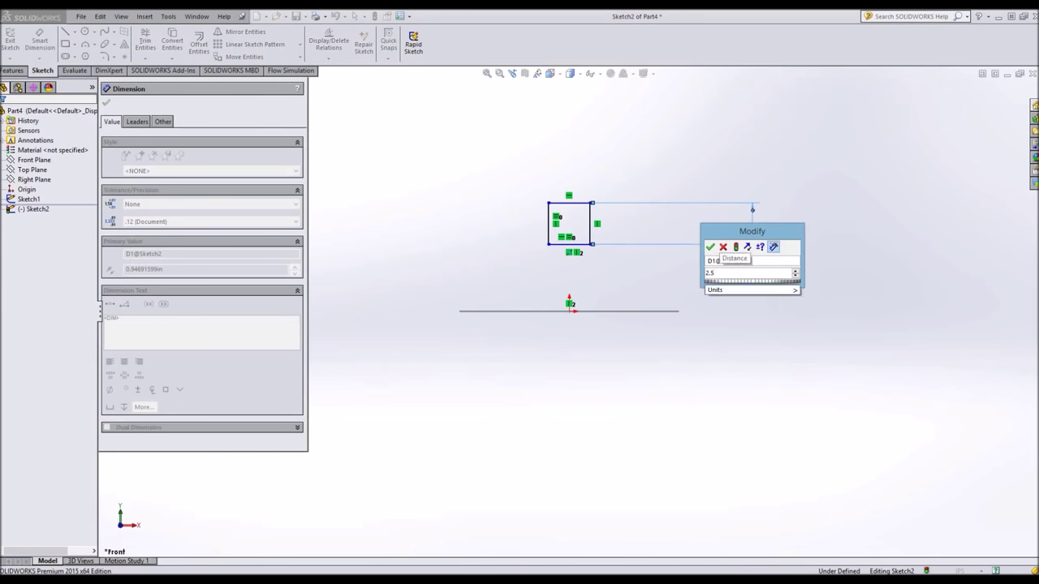
pyautogui.press('Return')
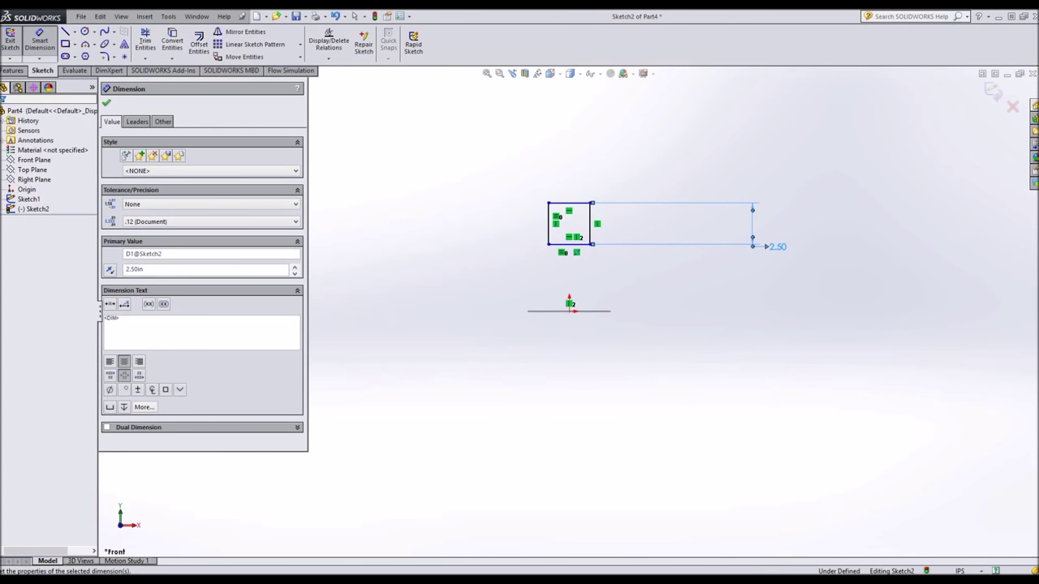
pyautogui.doubleClick(781, 247)
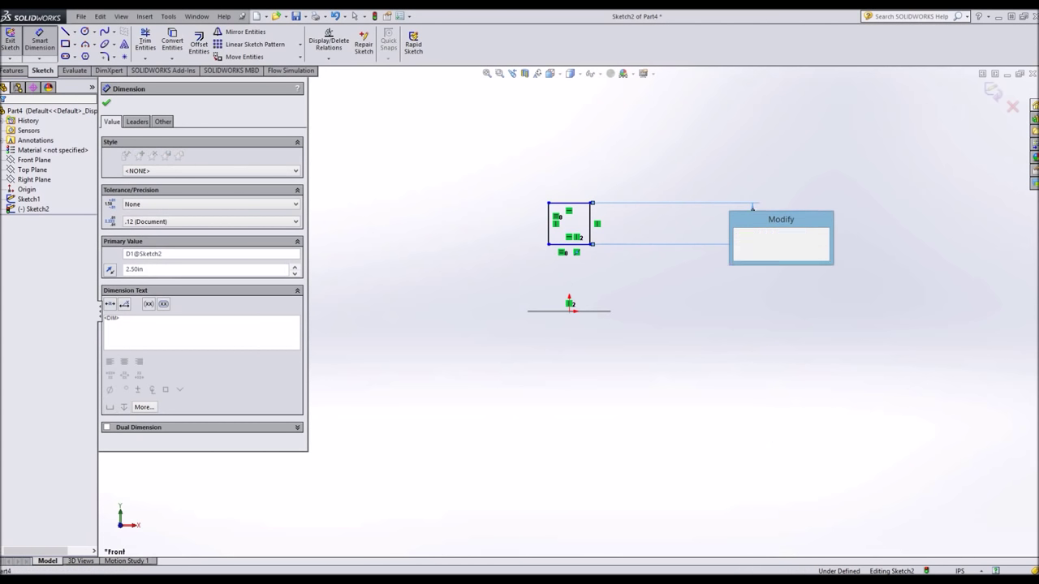
pyautogui.write('5')
pyautogui.press('Return')
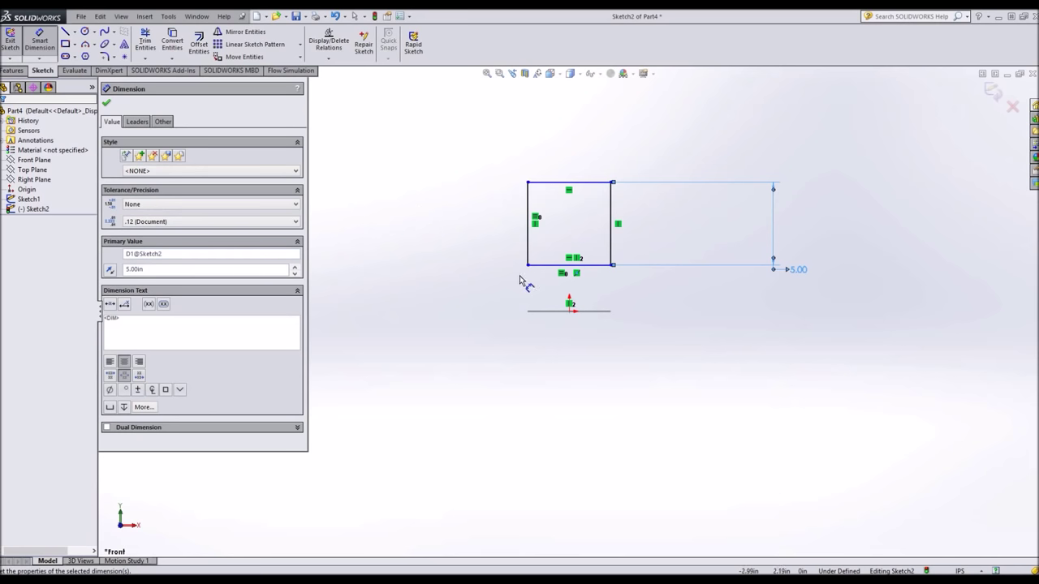
# - Place the square's bottom edge 6 in above the origin and exit the sketch
pyautogui.click(571, 311)
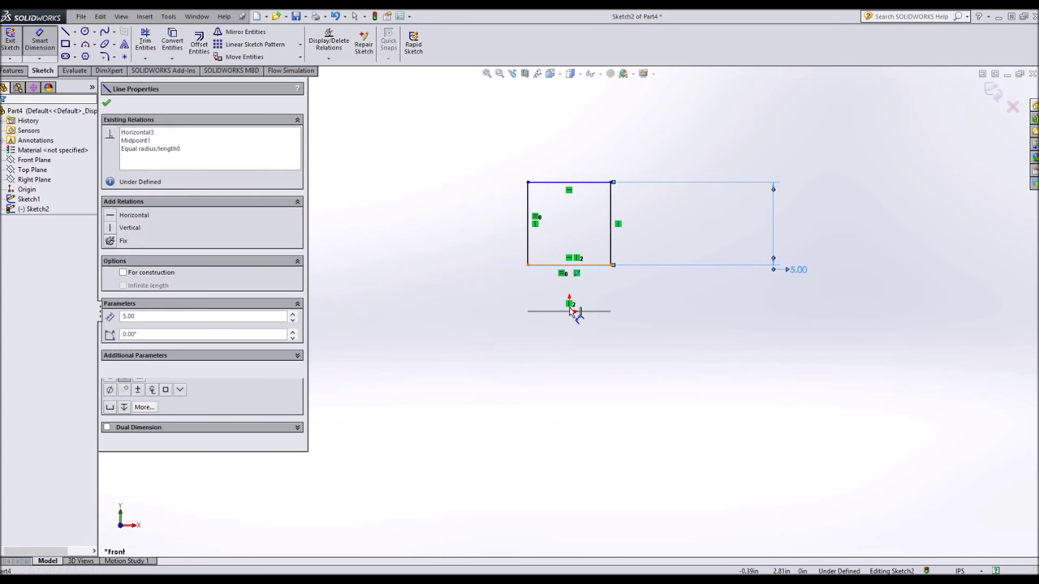
pyautogui.click(568, 264)
pyautogui.click(471, 294)
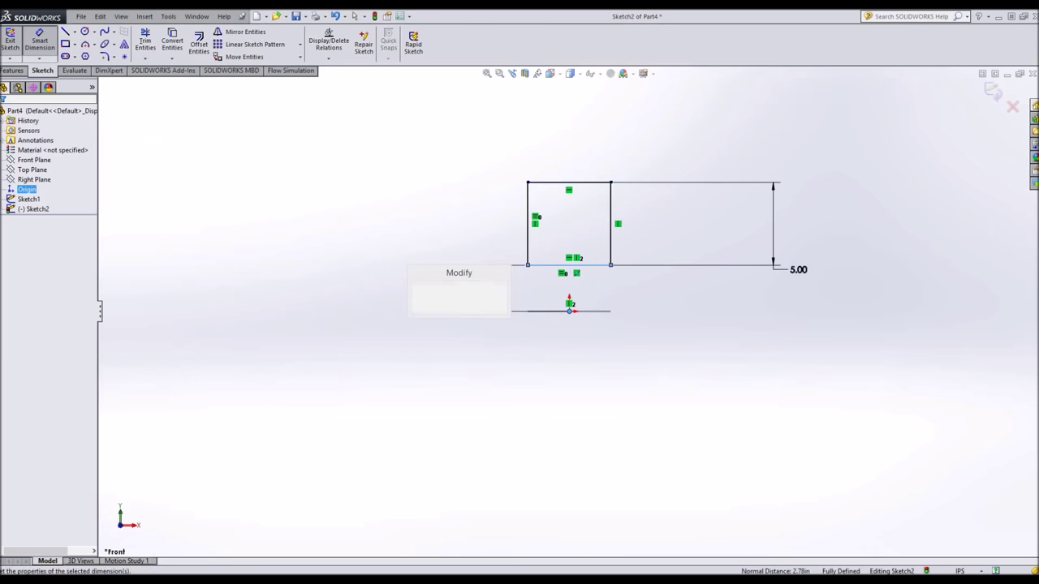
pyautogui.write('6.00in')
pyautogui.press('Return')
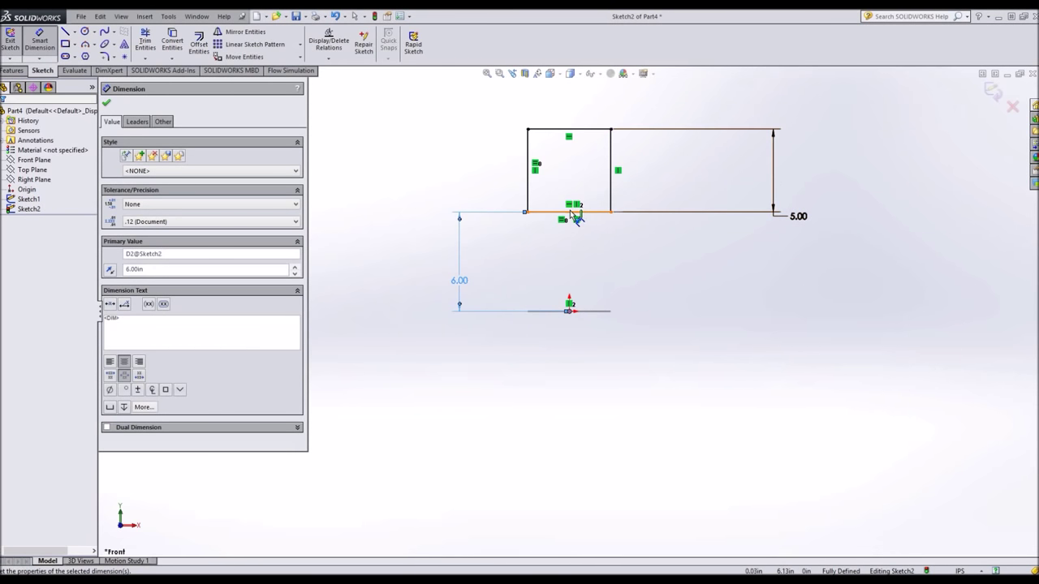
pyautogui.press('Escape')
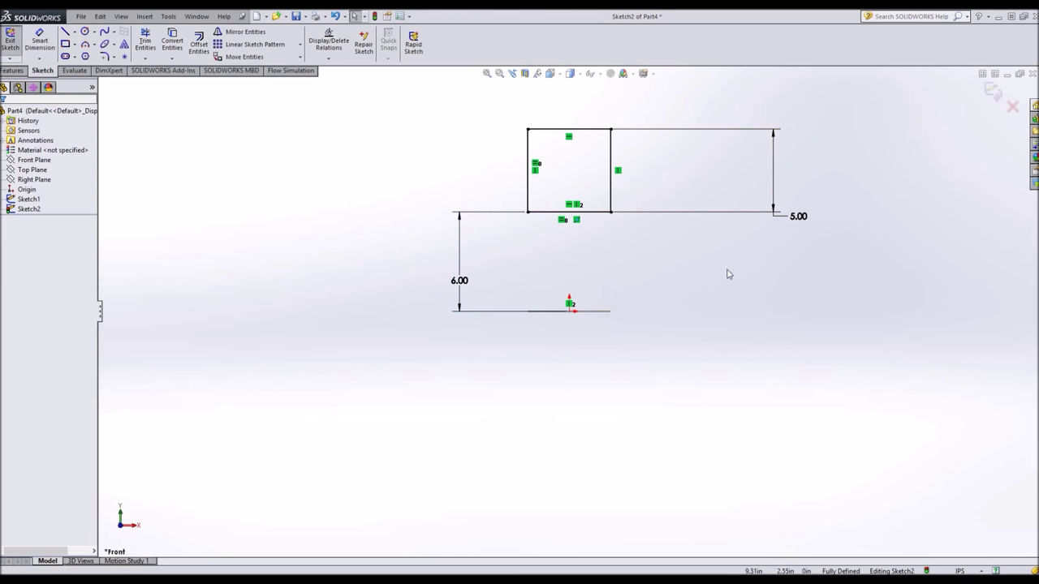
pyautogui.click(9, 41)
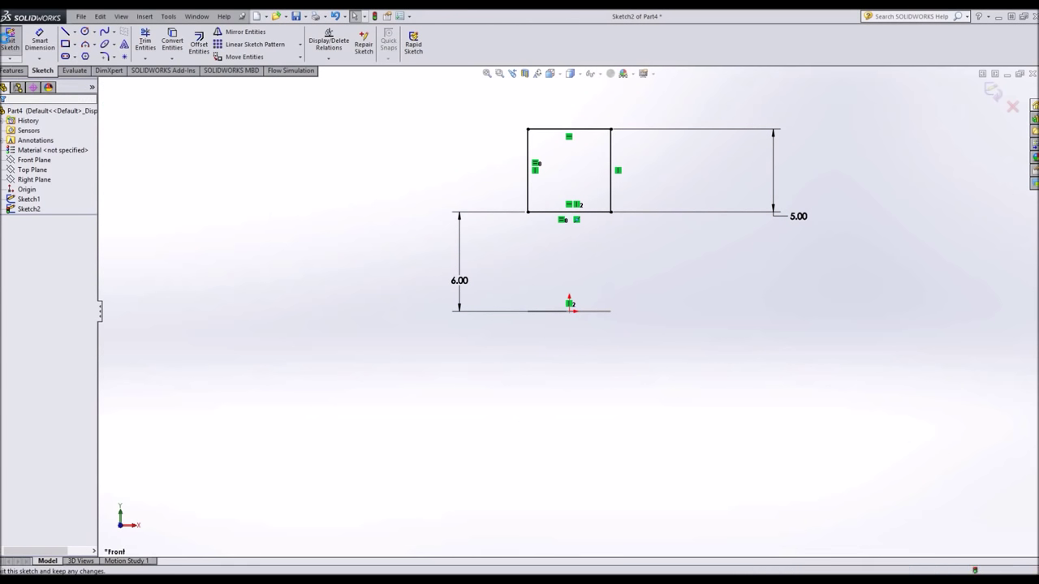
pyautogui.moveTo(422, 243)
pyautogui.mouseDown(button='middle')
pyautogui.moveTo(433, 250)
pyautogui.moveTo(417, 257)
pyautogui.mouseUp(button='middle')
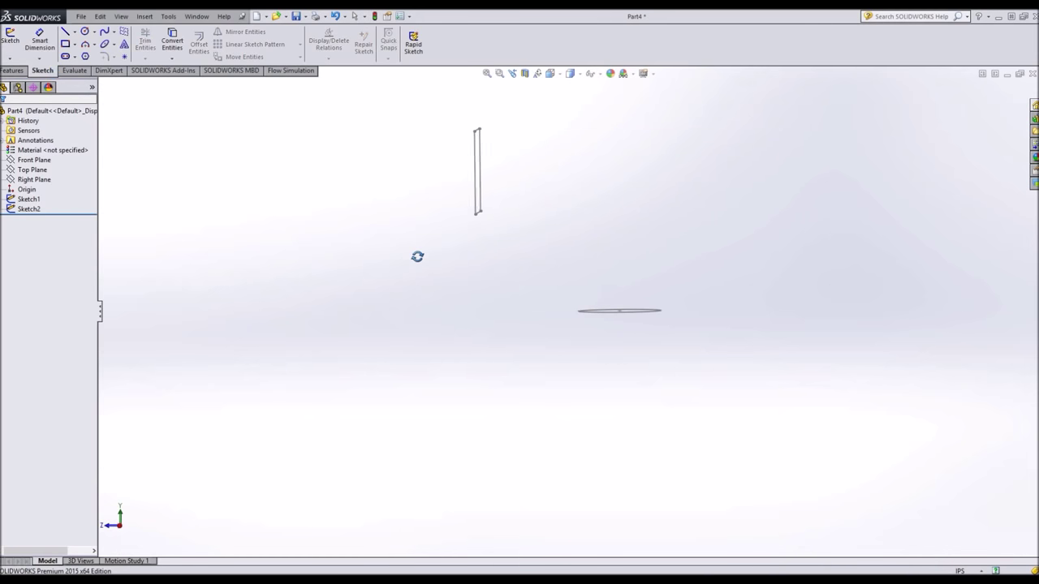
# - Open a new sketch on the Right Plane, viewed face-on
pyautogui.click(34, 179)
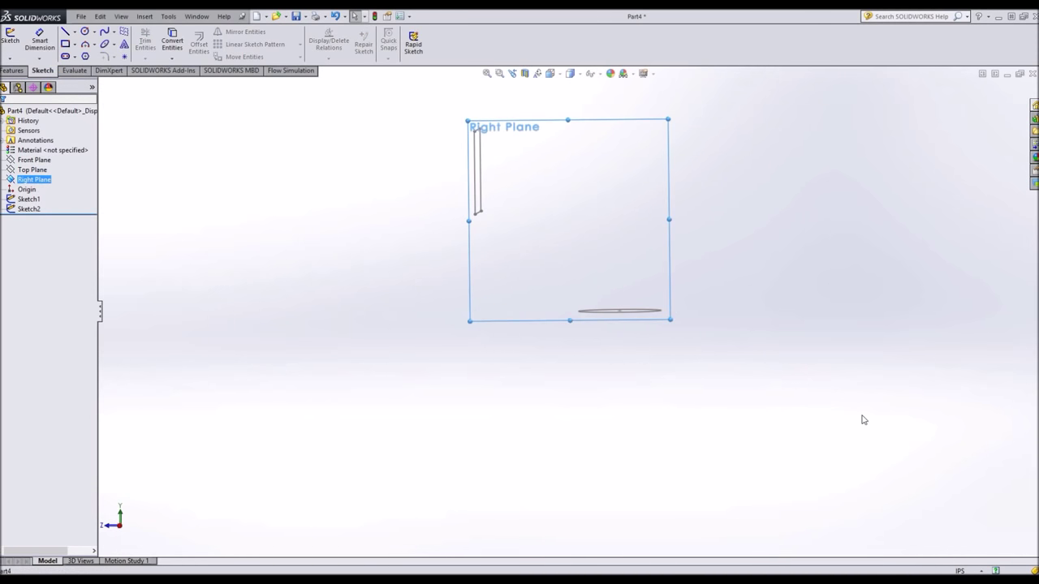
pyautogui.hotkey('ctrl', '8')
pyautogui.moveTo(432, 322); pyautogui.dragTo(416, 337, button='middle')
pyautogui.click(287, 268)
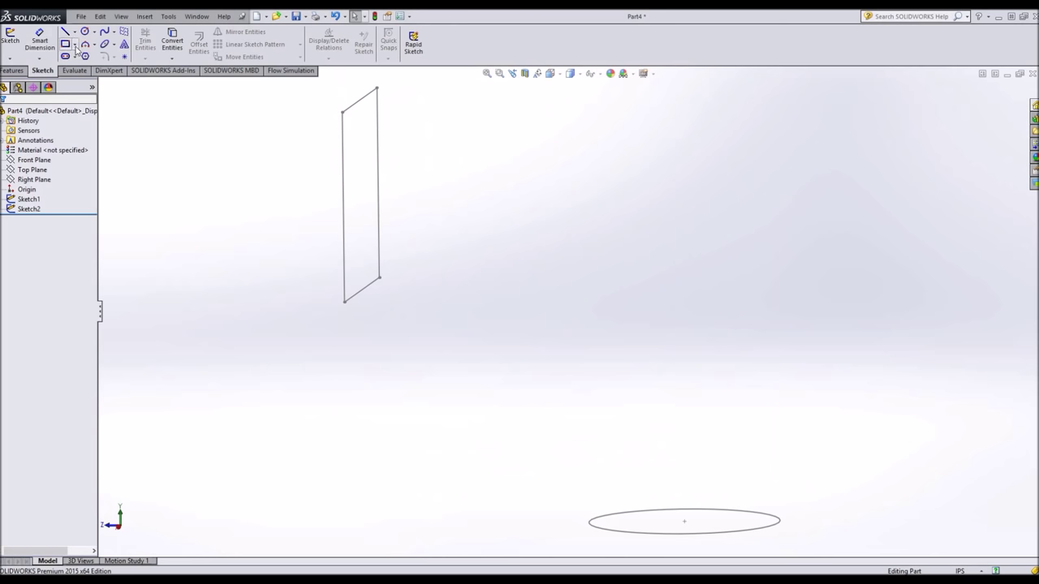
pyautogui.click(10, 37)
pyautogui.click(34, 179)
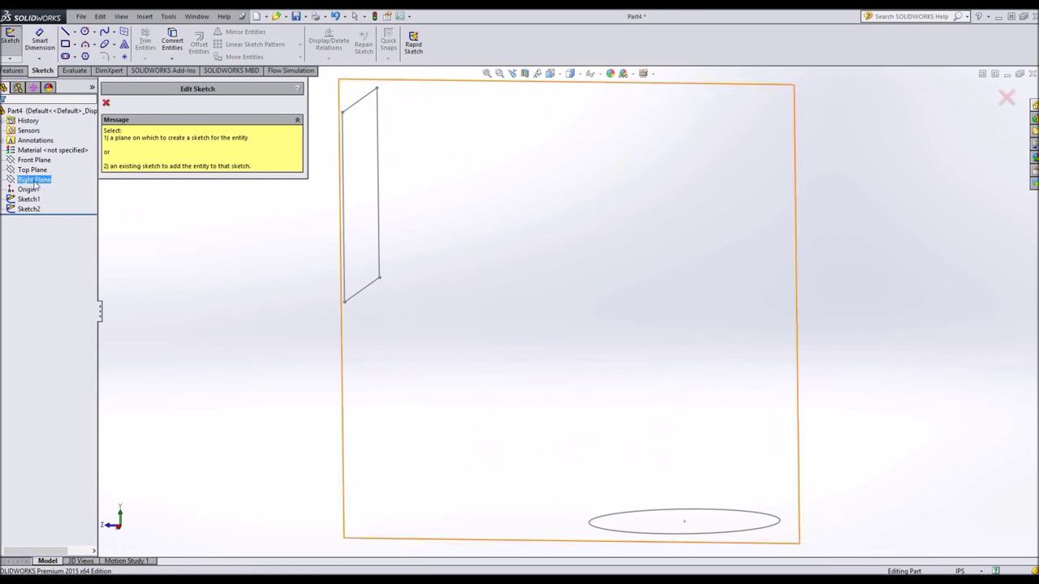
# - Draw a three-point arc spanning from the square profile down to the circle
pyautogui.click(454, 236)
pyautogui.click(447, 413)
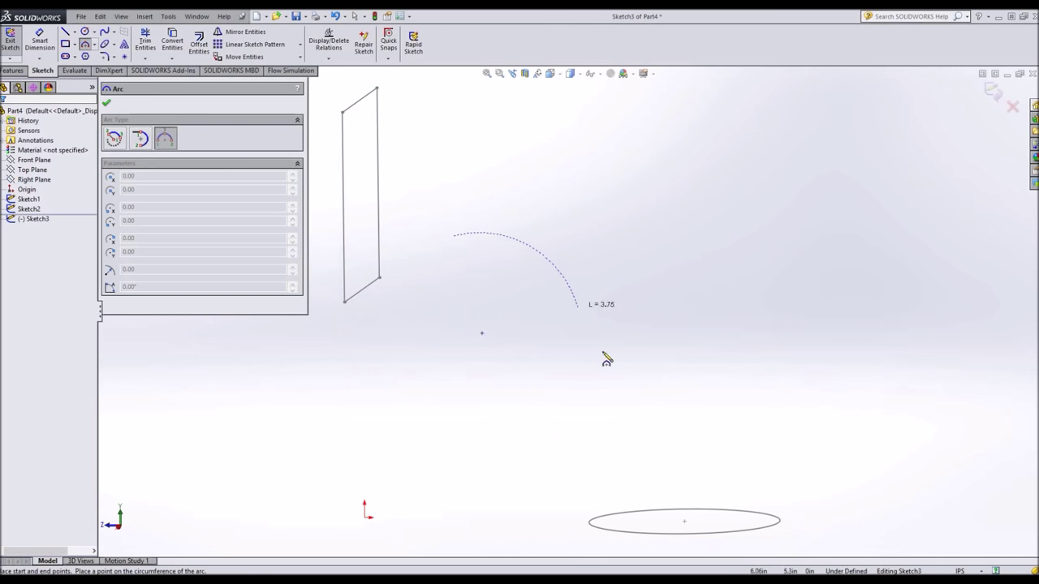
pyautogui.click(625, 426)
pyautogui.click(647, 352)
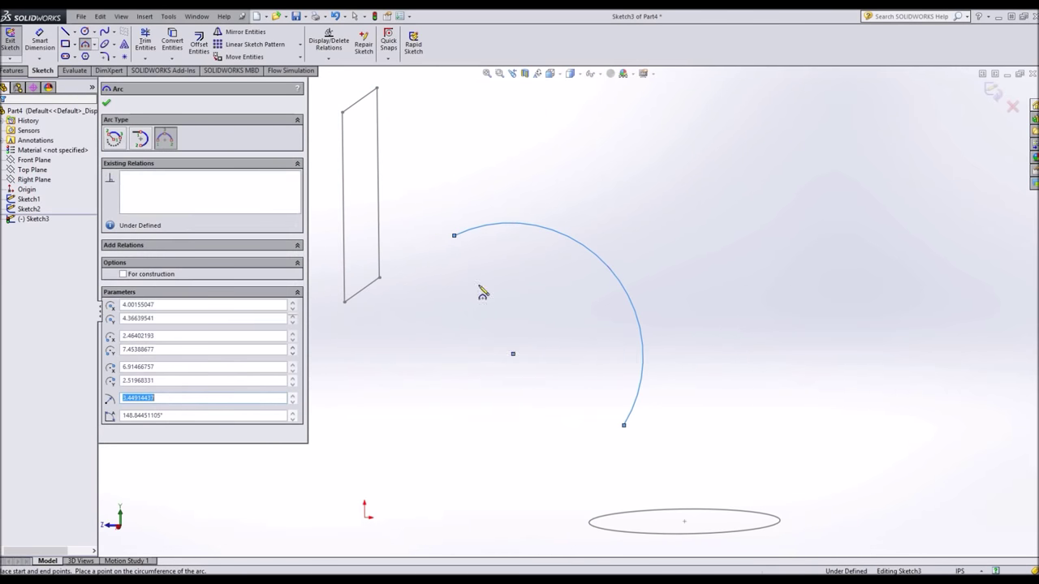
pyautogui.press('Escape')
pyautogui.click(423, 288)
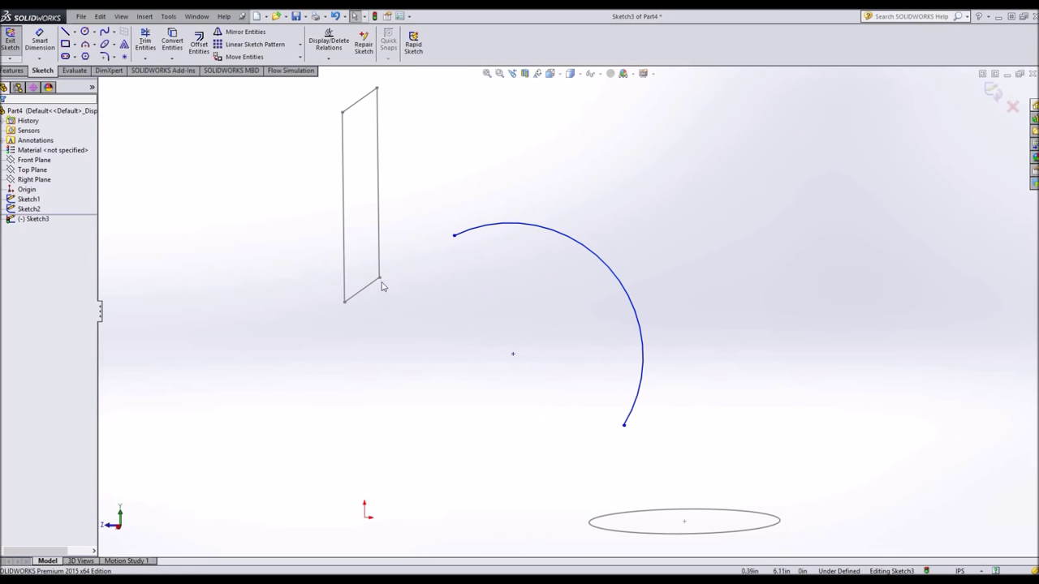
# - Pierce the arc's upper end to the square's edge and its lower end to the circle
pyautogui.click(454, 236)
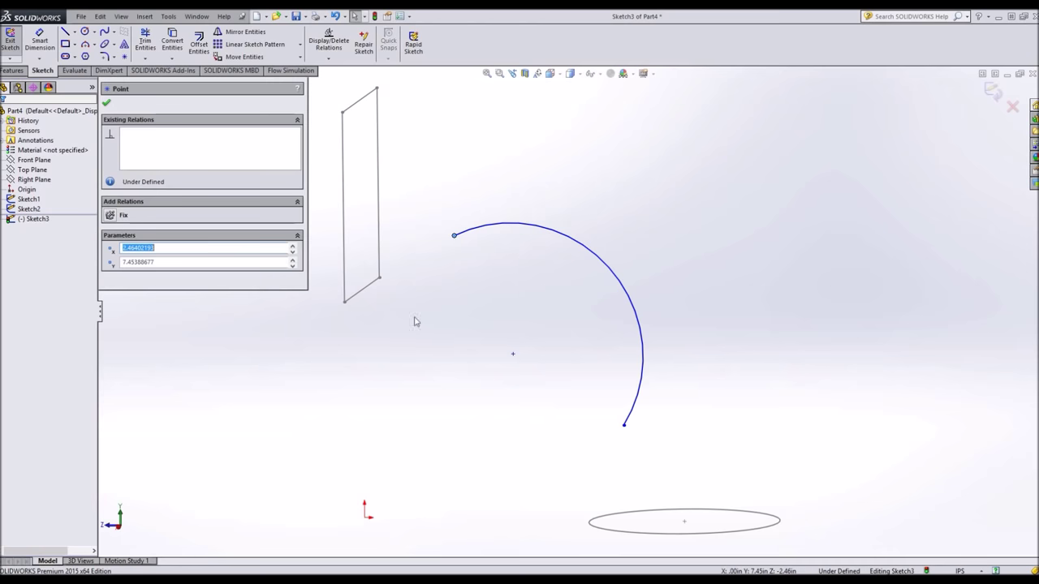
pyautogui.keyDown('ctrl'); pyautogui.click(362, 292); pyautogui.keyUp('ctrl')
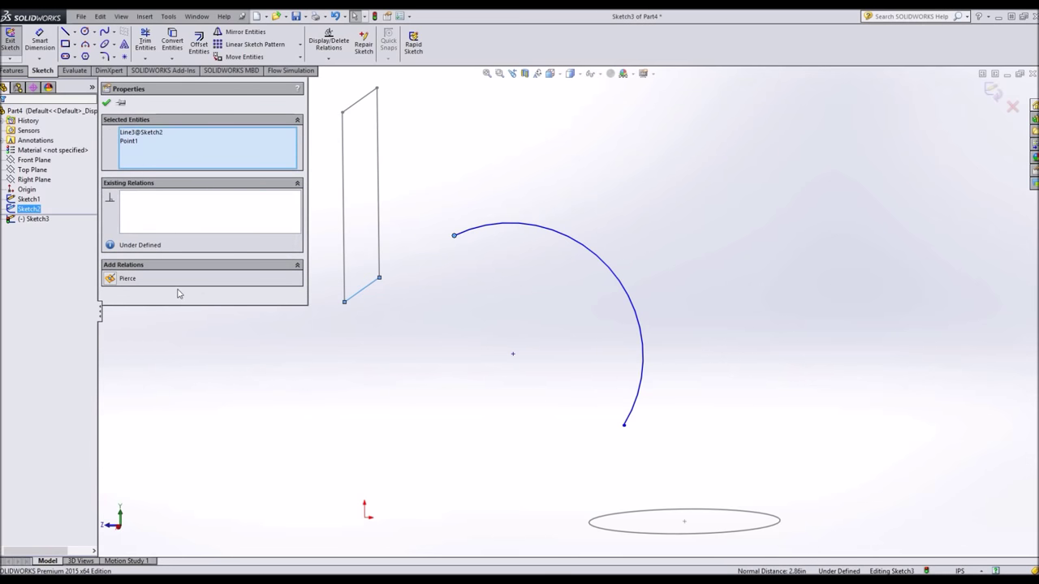
pyautogui.click(111, 280)
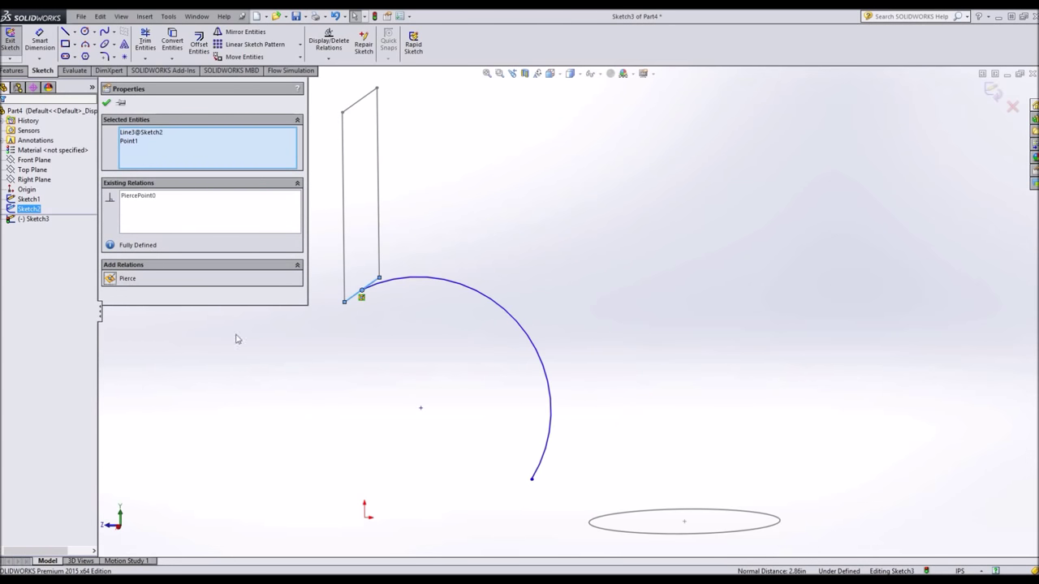
pyautogui.click(433, 398)
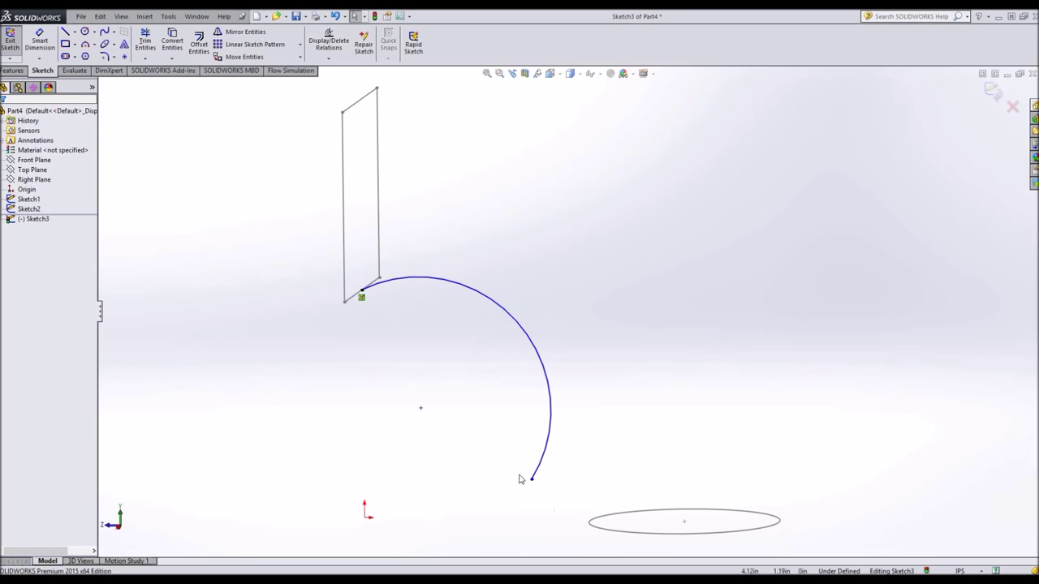
pyautogui.click(530, 480)
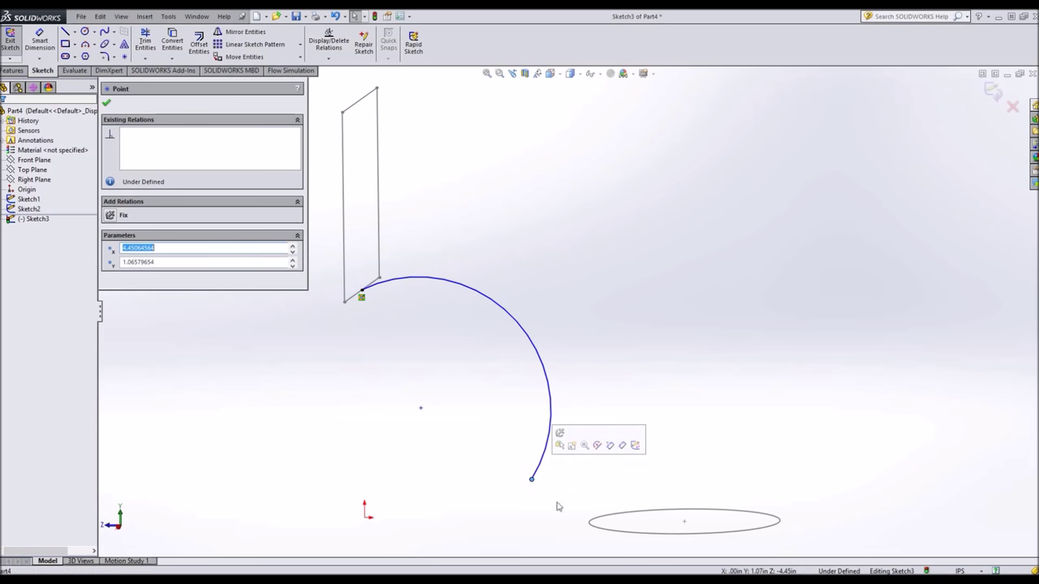
pyautogui.keyDown('ctrl'); pyautogui.click(592, 528); pyautogui.keyUp('ctrl')
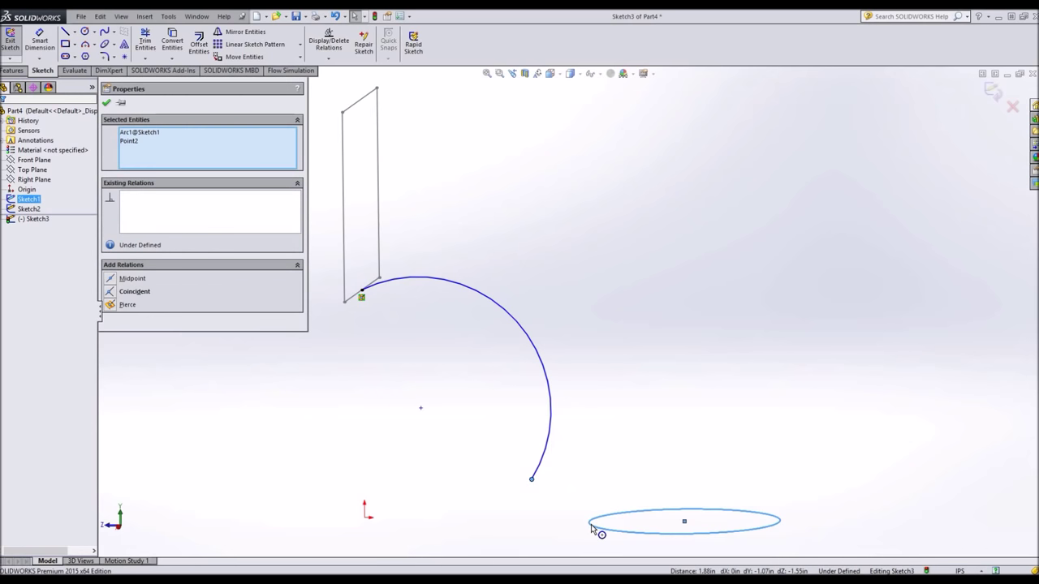
pyautogui.click(111, 306)
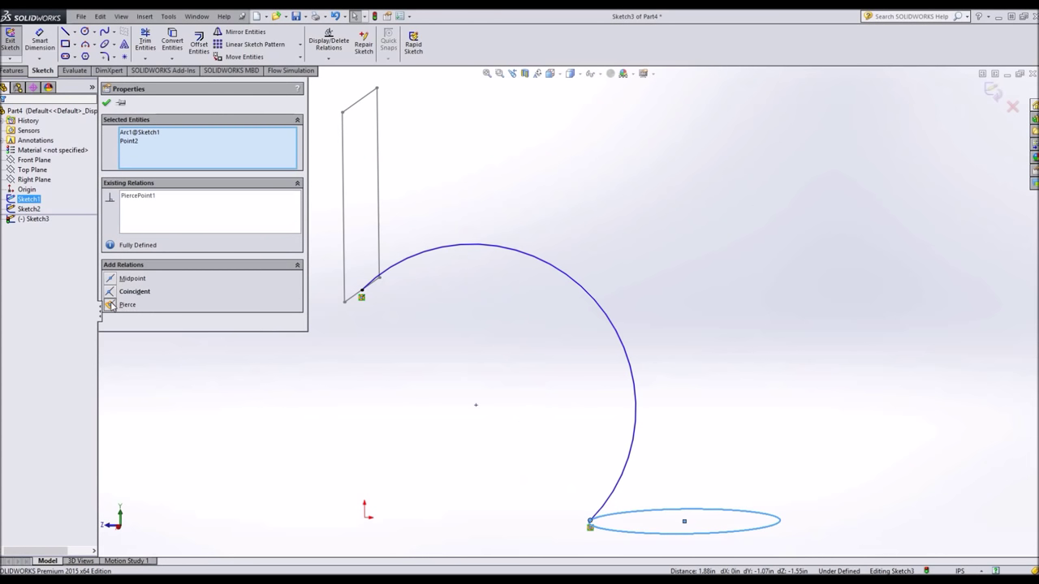
pyautogui.click(389, 436)
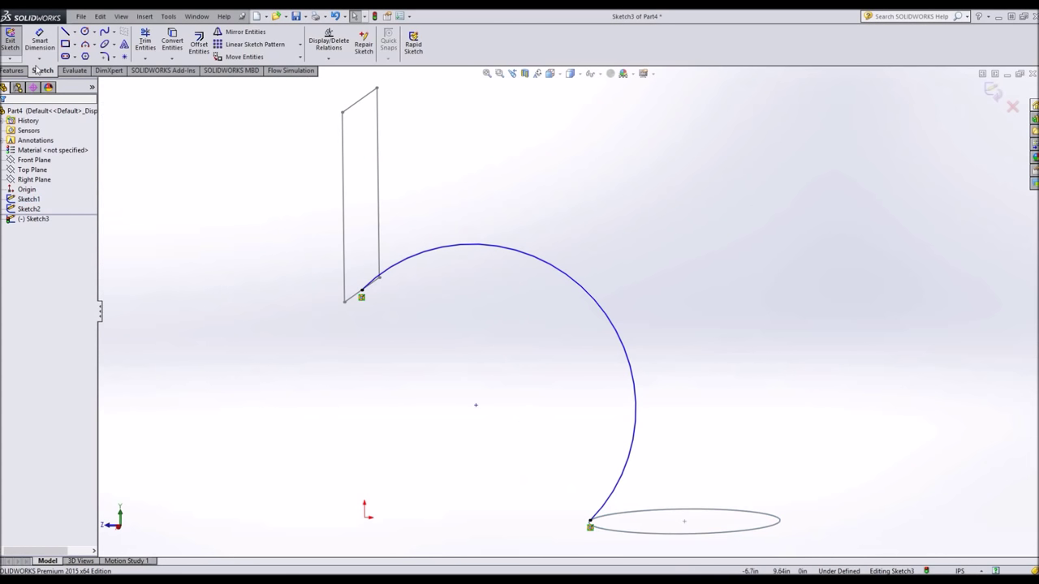
pyautogui.click(75, 32)
# - Draw a short horizontal centerline at the arc's upper end and make the arc tangent to it
pyautogui.click(88, 56)
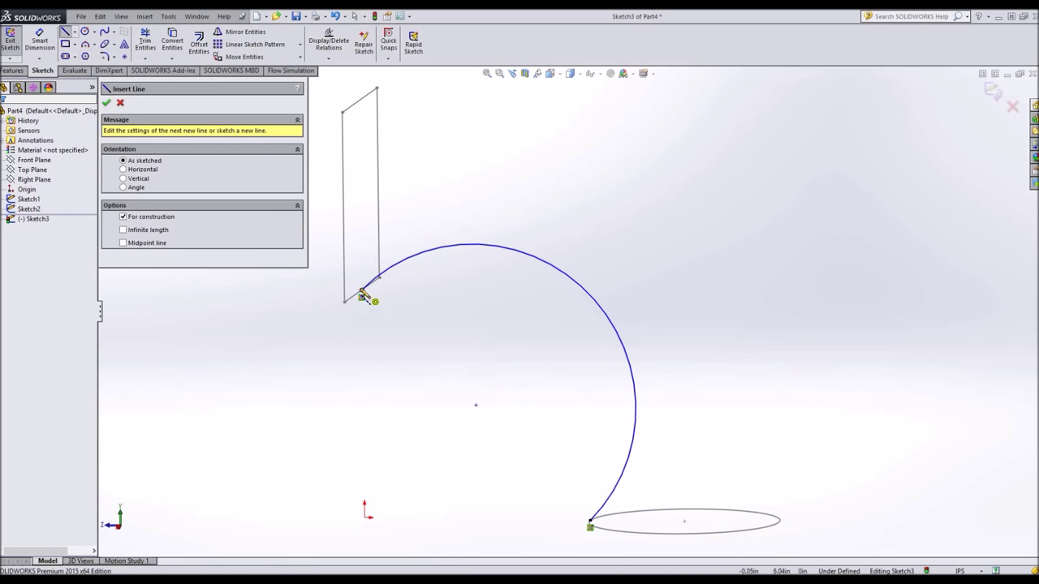
pyautogui.click(363, 296)
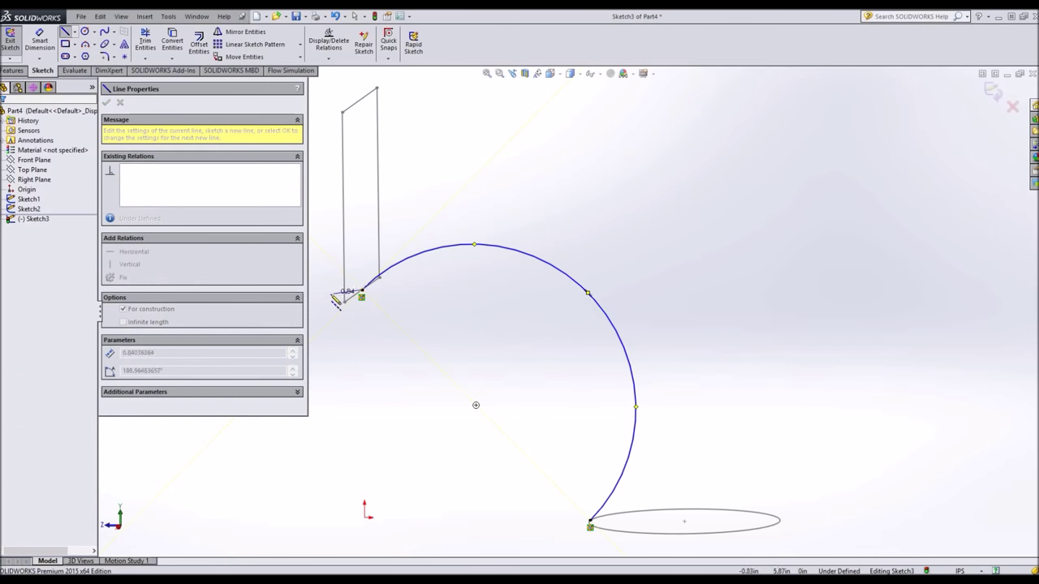
pyautogui.click(331, 291)
pyautogui.press('Escape')
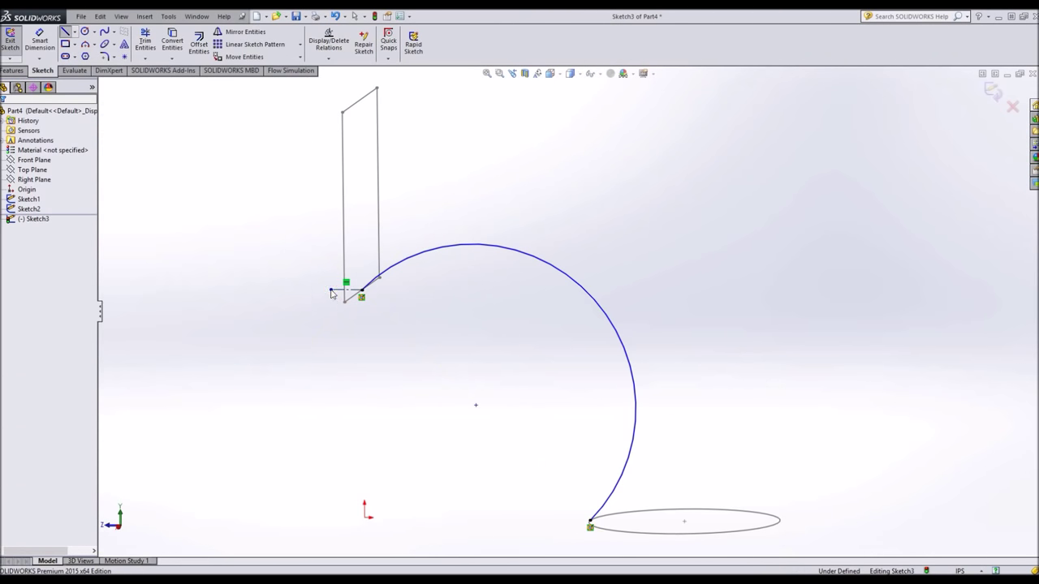
pyautogui.press('Escape')
pyautogui.click(348, 290)
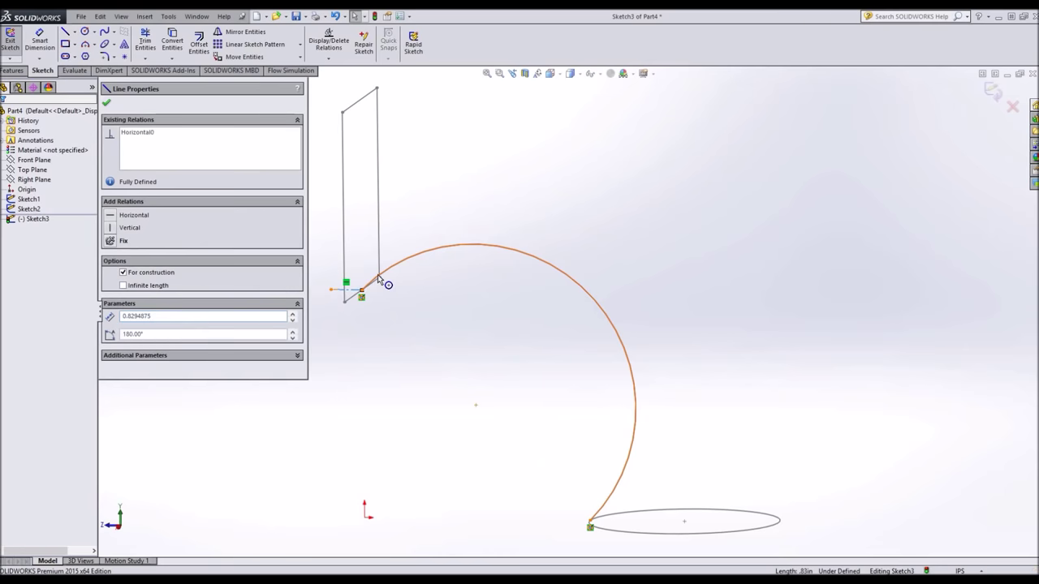
pyautogui.keyDown('ctrl'); pyautogui.click(378, 278); pyautogui.keyUp('ctrl')
pyautogui.click(118, 280)
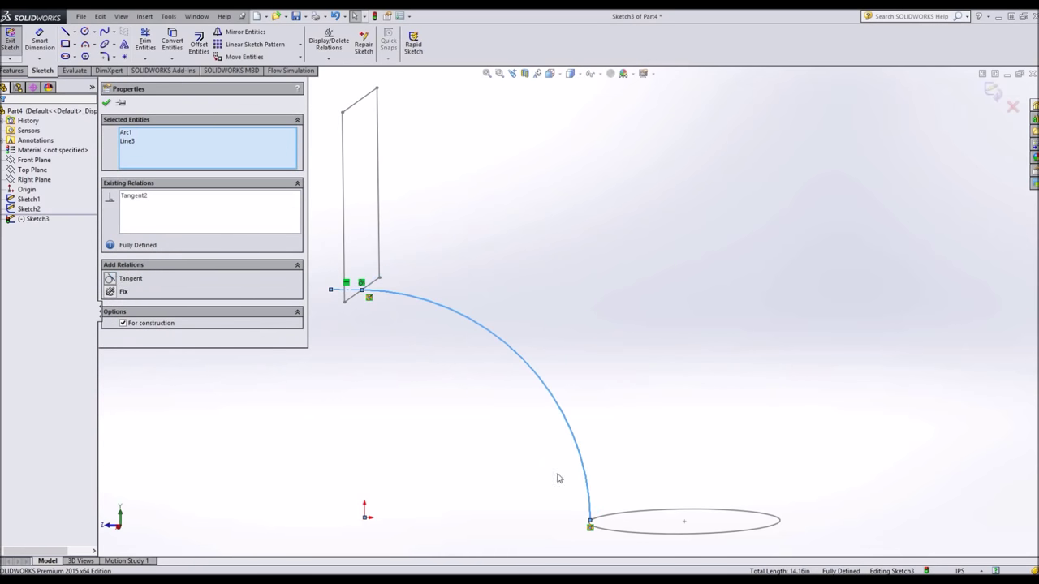
# - Dimension the centerline to 1.00 in and exit the guide curve sketch
pyautogui.scroll(2, 557, 478)
pyautogui.click(568, 473)
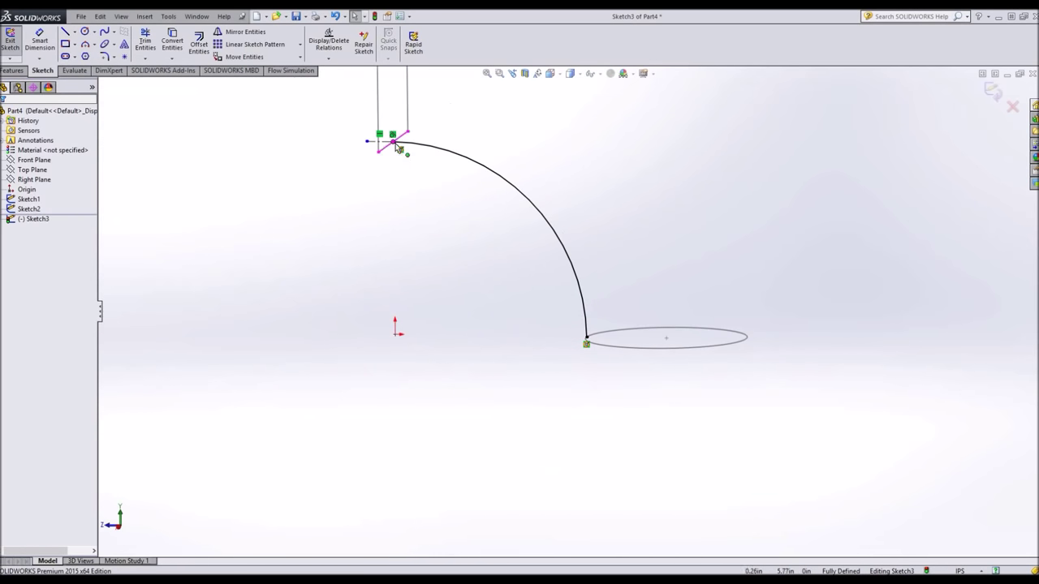
pyautogui.click(398, 144)
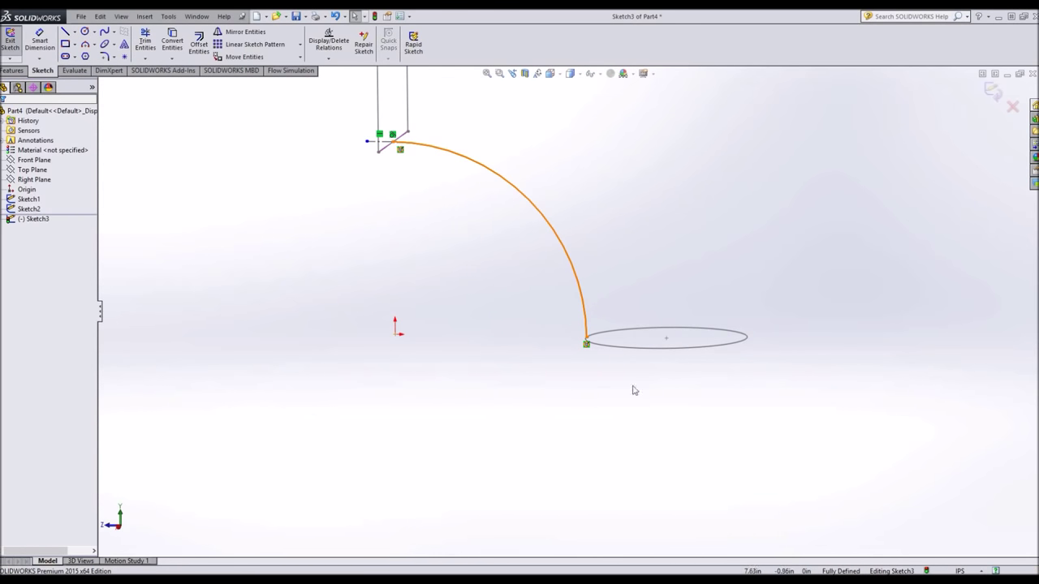
pyautogui.click(586, 339)
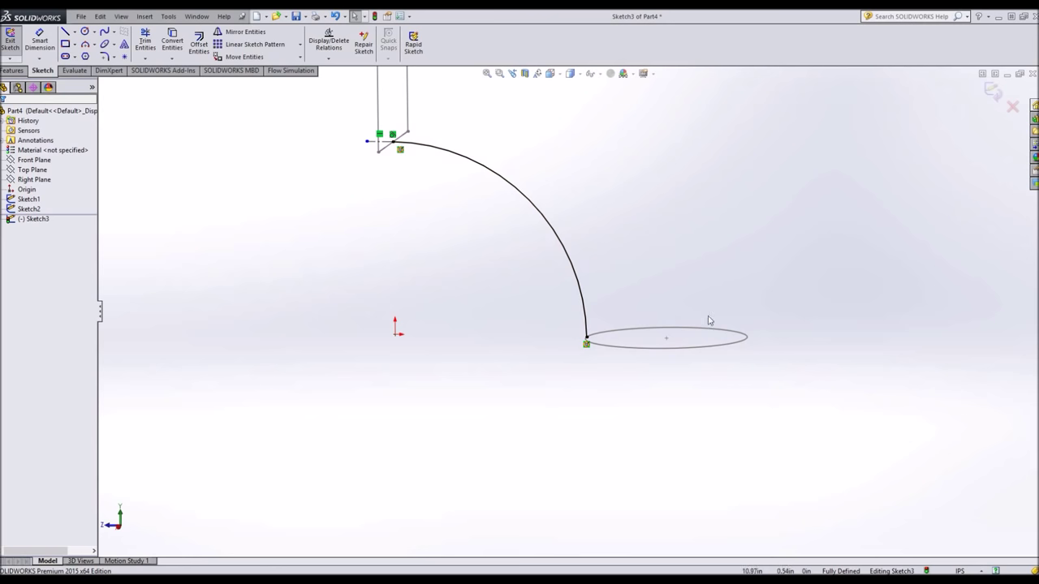
pyautogui.click(40, 38)
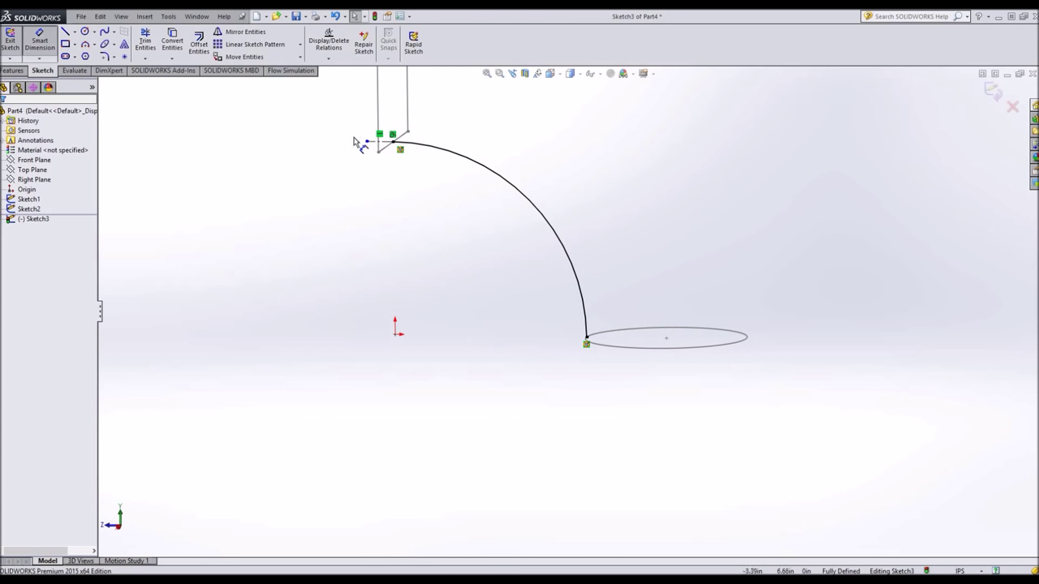
pyautogui.click(383, 146)
pyautogui.click(383, 177)
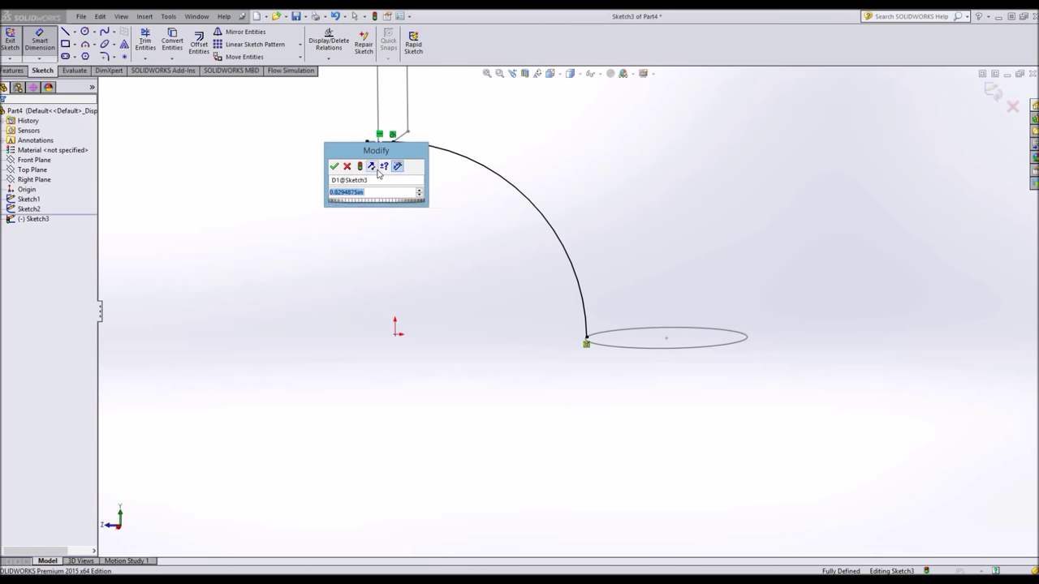
pyautogui.write('1')
pyautogui.press('Return')
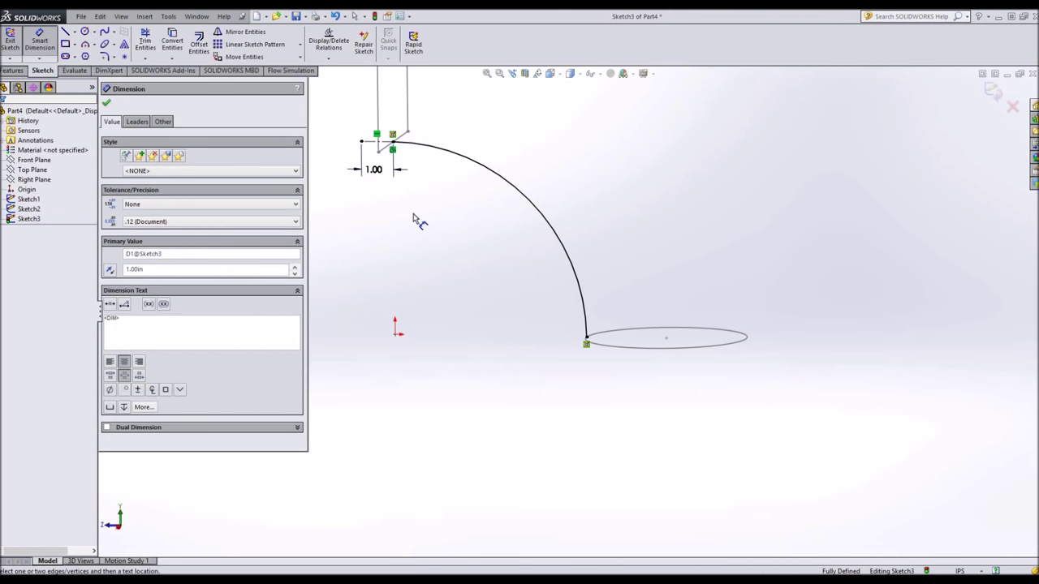
pyautogui.press('Escape')
pyautogui.click(10, 39)
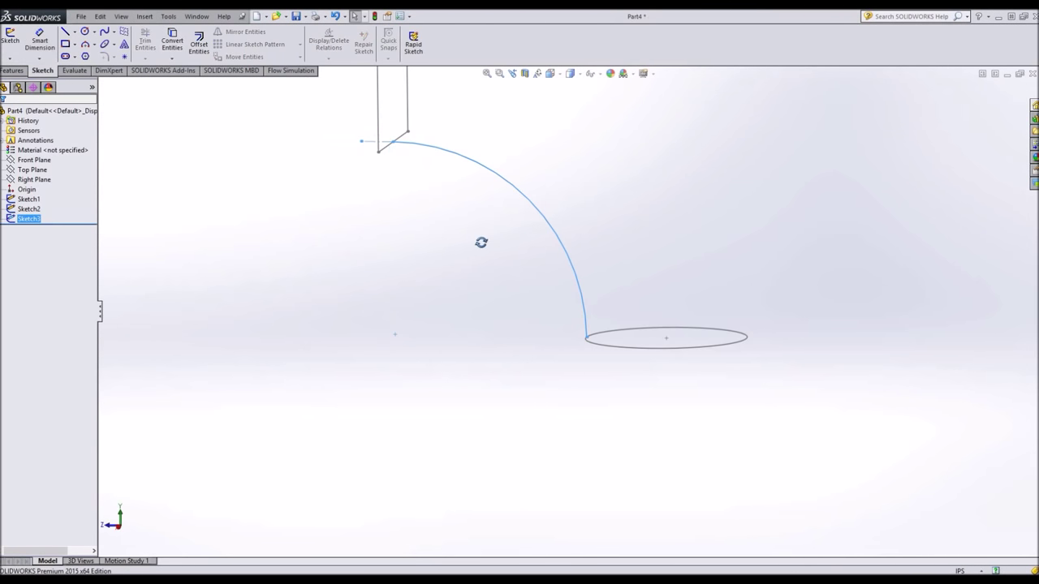
pyautogui.moveTo(481, 242); pyautogui.dragTo(596, 129, button='middle')
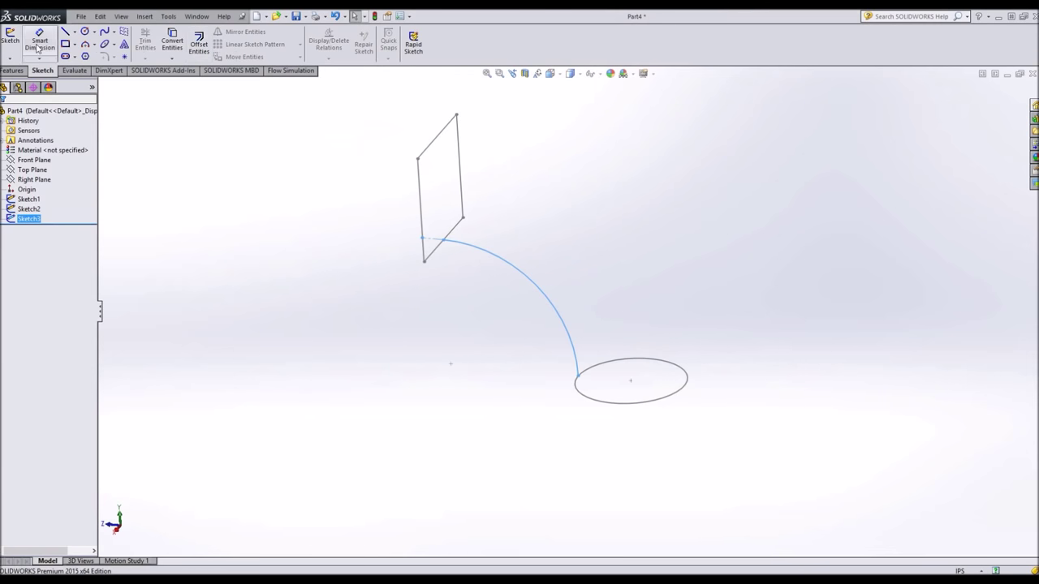
# - Start a Lofted Boss/Base with square Sketch2 and circle Sketch1 as profiles
pyautogui.click(20, 70)
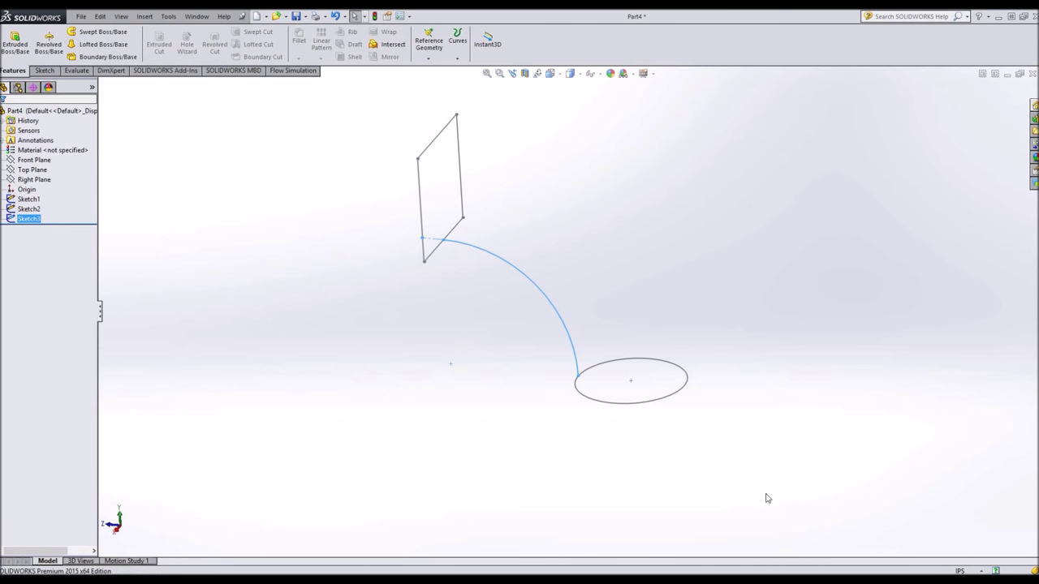
pyautogui.click(101, 46)
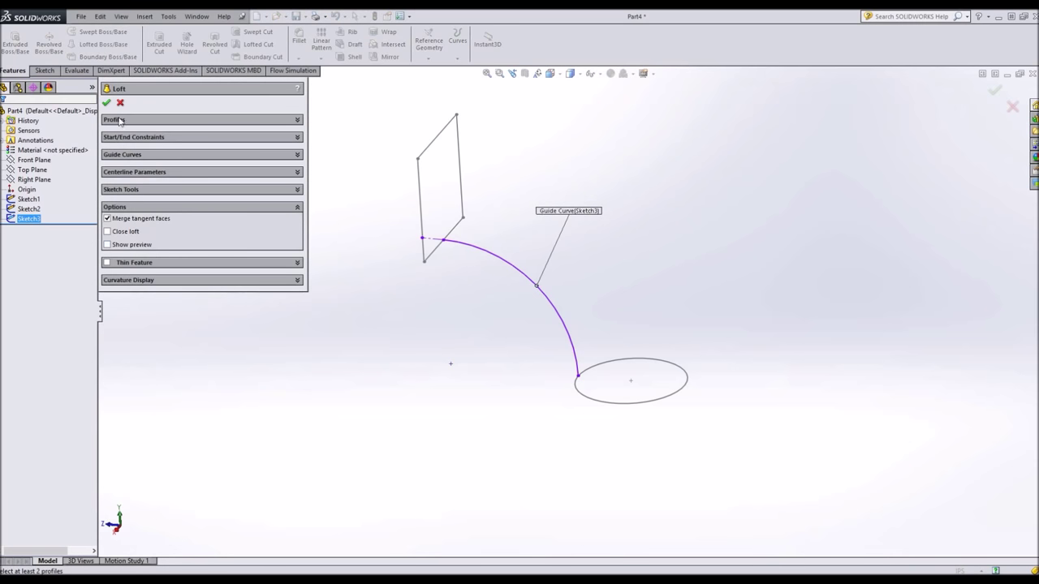
pyautogui.click(125, 122)
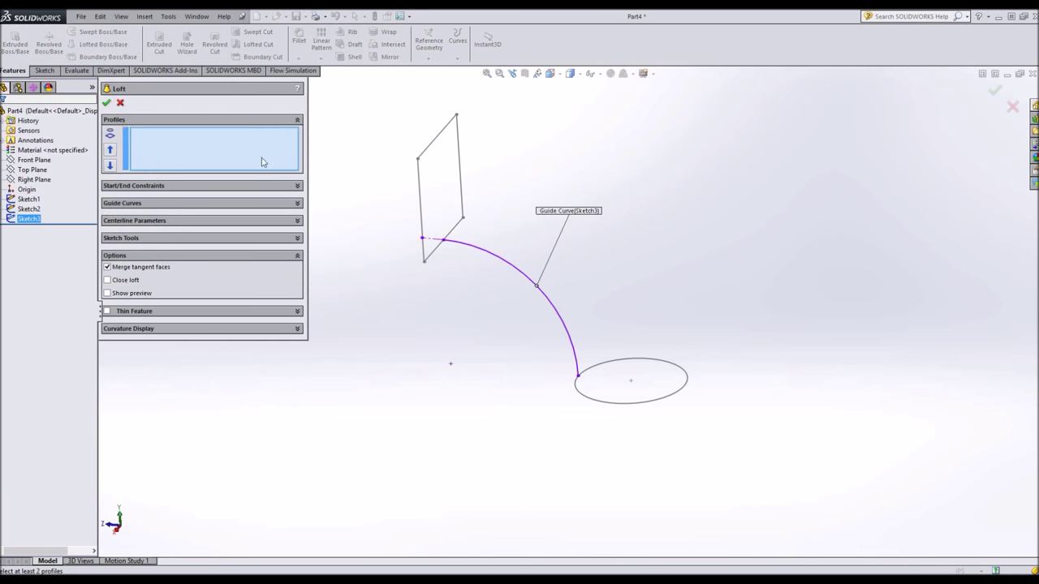
pyautogui.click(428, 154)
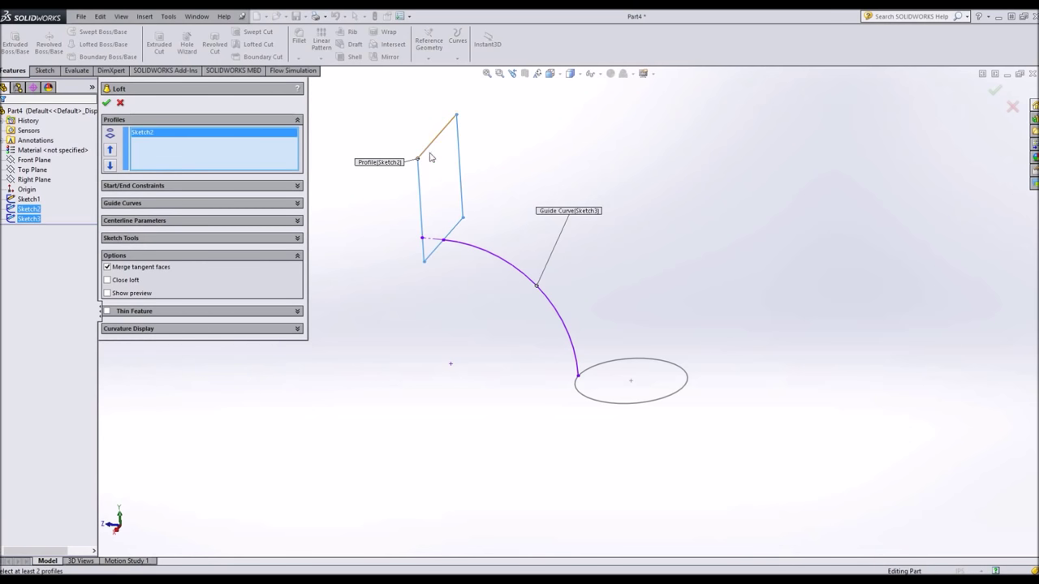
pyautogui.click(684, 375)
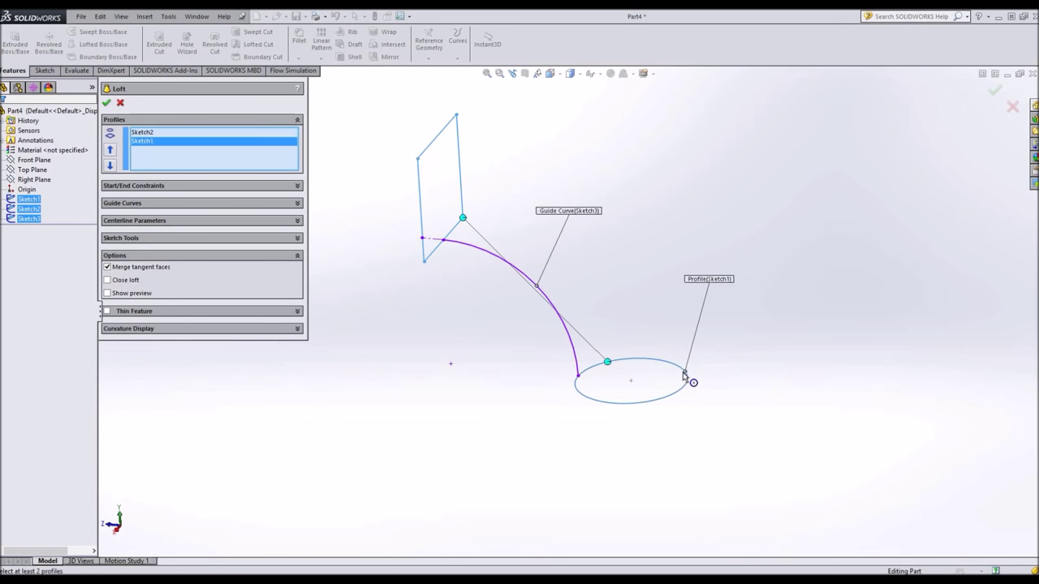
# - Re-pick the Sketch3 arc as the guide curve and turn on the loft preview
pyautogui.click(123, 203)
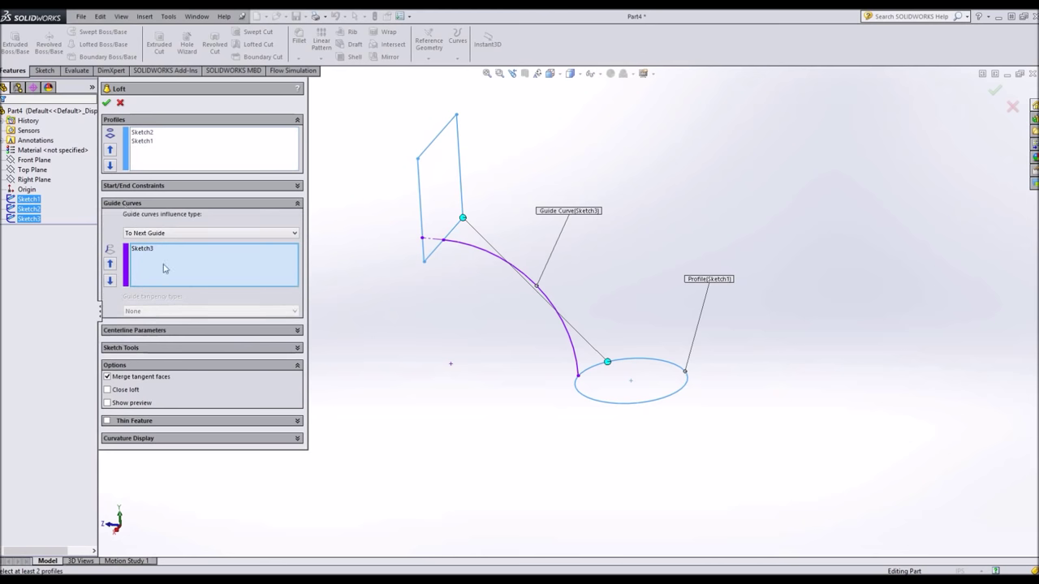
pyautogui.rightClick(140, 252)
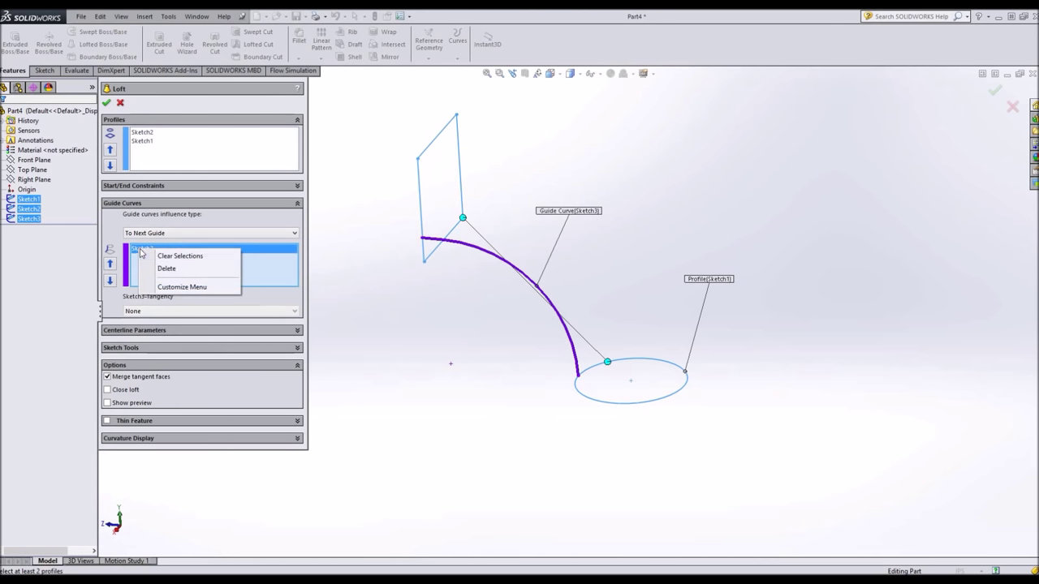
pyautogui.click(159, 269)
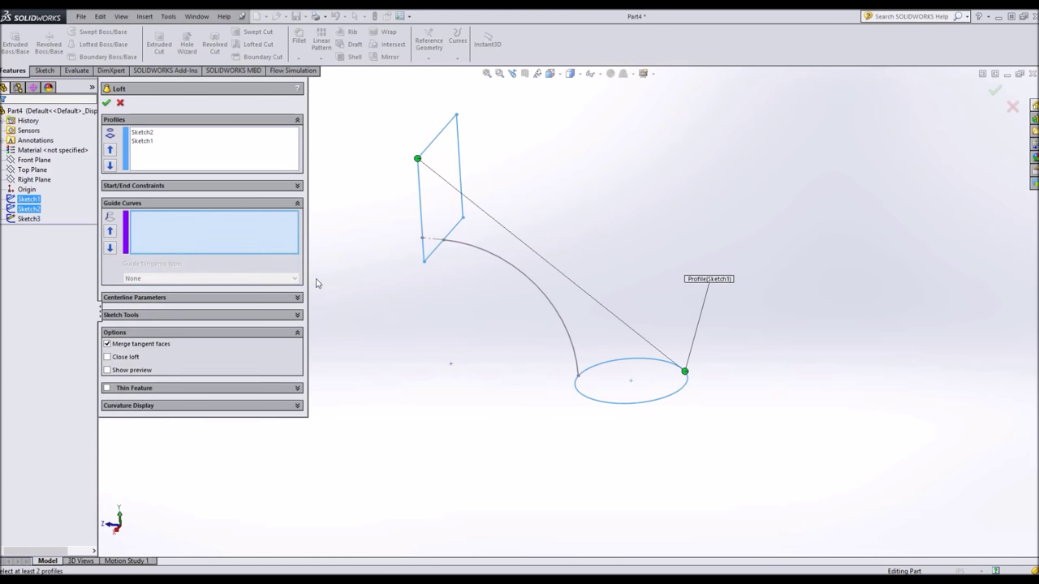
pyautogui.click(513, 270)
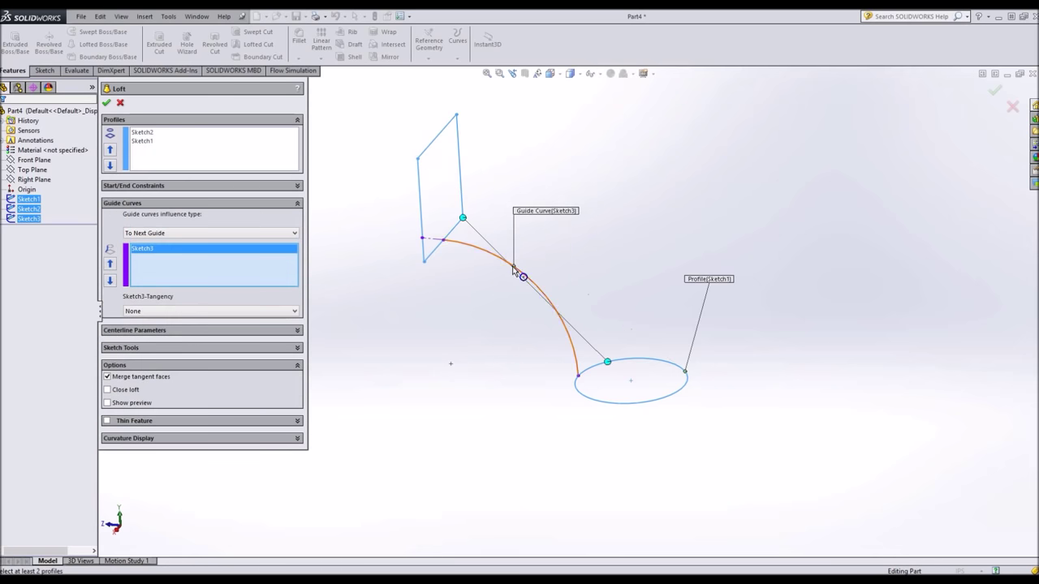
pyautogui.moveTo(476, 337)
pyautogui.mouseDown(button='middle')
pyautogui.moveTo(522, 248)
pyautogui.moveTo(464, 242)
pyautogui.moveTo(438, 268)
pyautogui.mouseUp(button='middle')
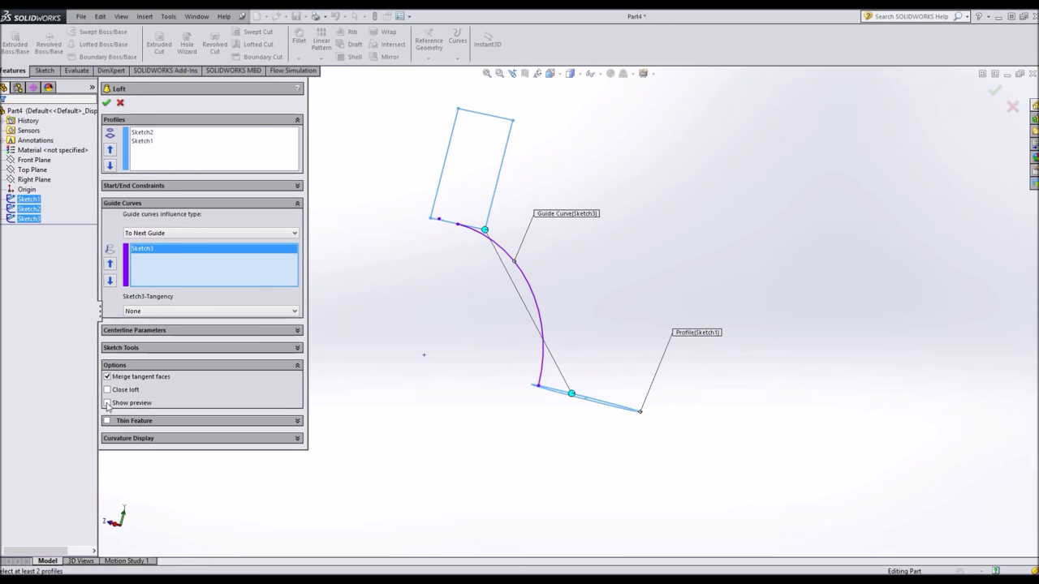
pyautogui.click(107, 404)
# - Make the loft a 0.125 in Thin Feature and accept it as Loft-Thin1
pyautogui.moveTo(489, 431)
pyautogui.mouseDown(button='middle')
pyautogui.moveTo(647, 371)
pyautogui.moveTo(695, 297)
pyautogui.moveTo(689, 403)
pyautogui.moveTo(567, 506)
pyautogui.moveTo(552, 545)
pyautogui.moveTo(531, 401)
pyautogui.moveTo(609, 406)
pyautogui.moveTo(608, 437)
pyautogui.moveTo(609, 397)
pyautogui.moveTo(571, 292)
pyautogui.moveTo(479, 323)
pyautogui.mouseUp(button='middle')
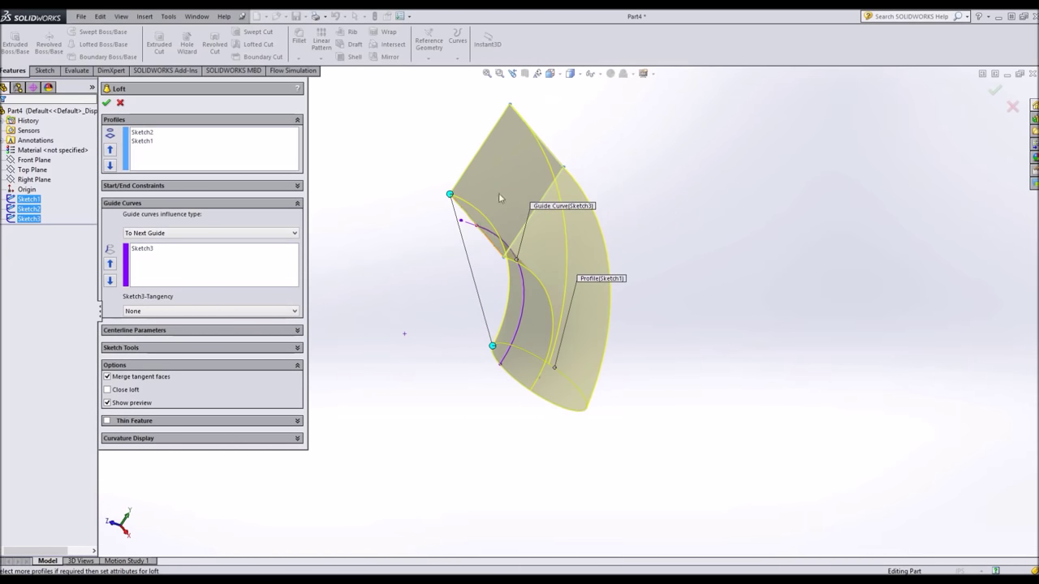
pyautogui.click(107, 421)
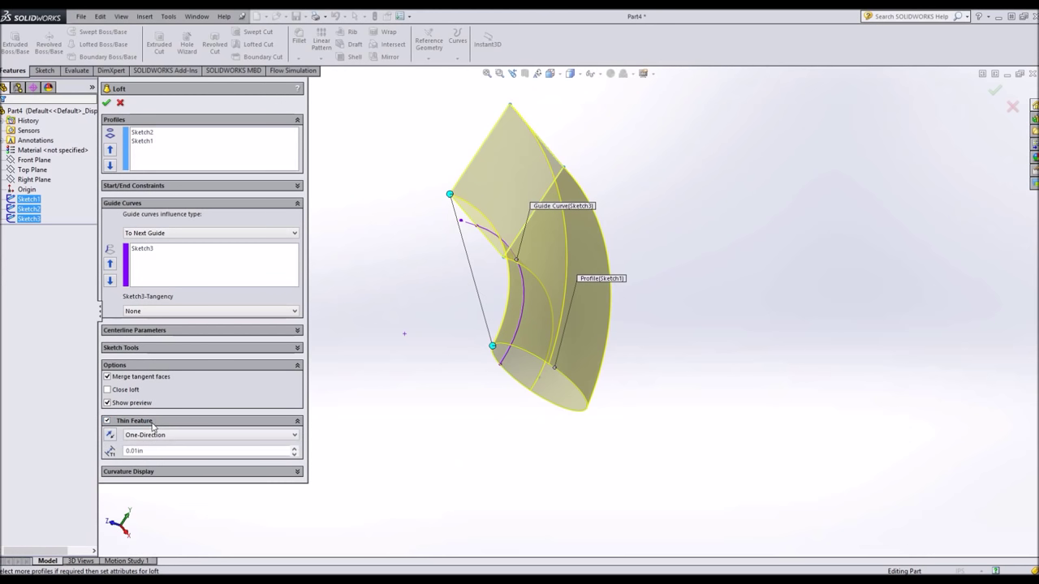
pyautogui.moveTo(398, 402); pyautogui.dragTo(496, 447, button='middle')
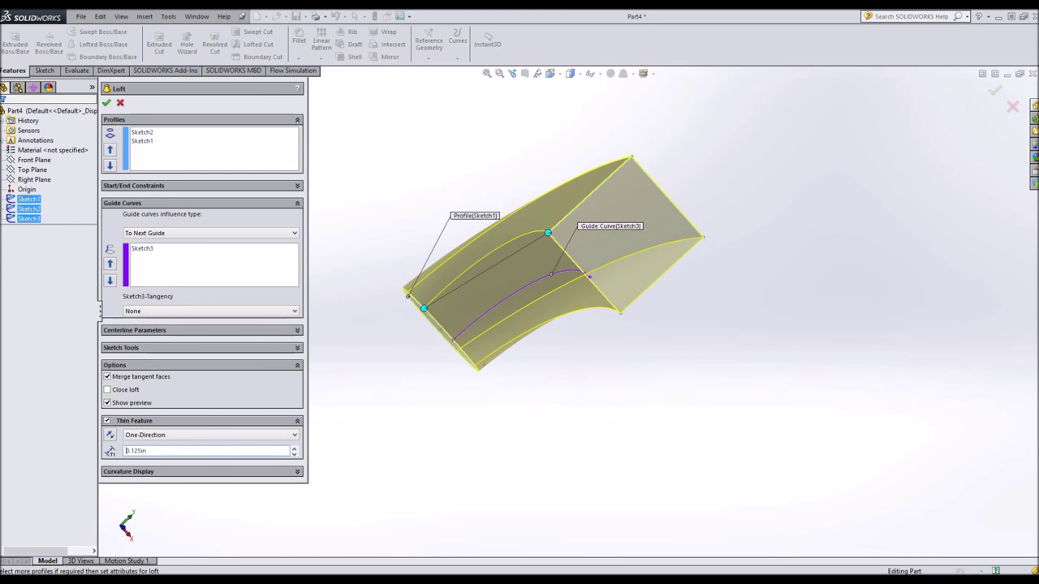
pyautogui.moveTo(594, 353); pyautogui.dragTo(569, 382, button='middle')
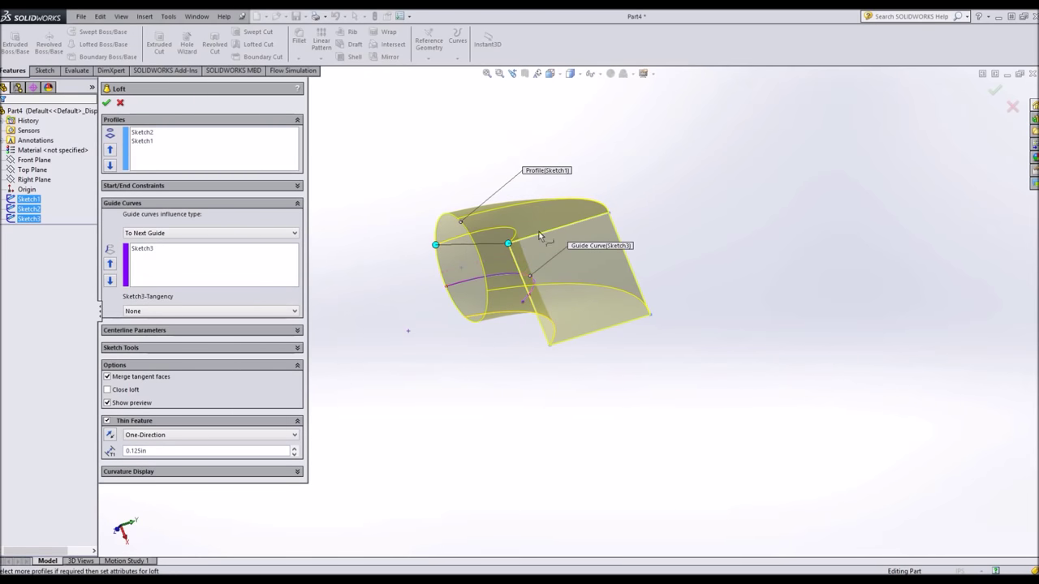
pyautogui.click(107, 103)
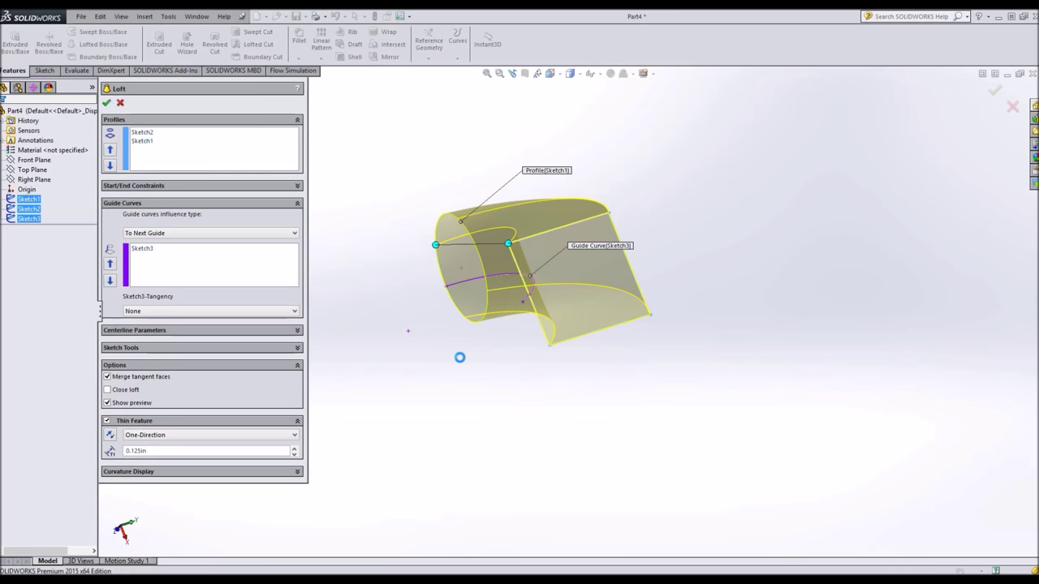
pyautogui.moveTo(511, 374)
pyautogui.mouseDown(button='middle')
pyautogui.moveTo(473, 339)
pyautogui.moveTo(403, 88)
pyautogui.moveTo(459, 151)
pyautogui.mouseUp(button='middle')
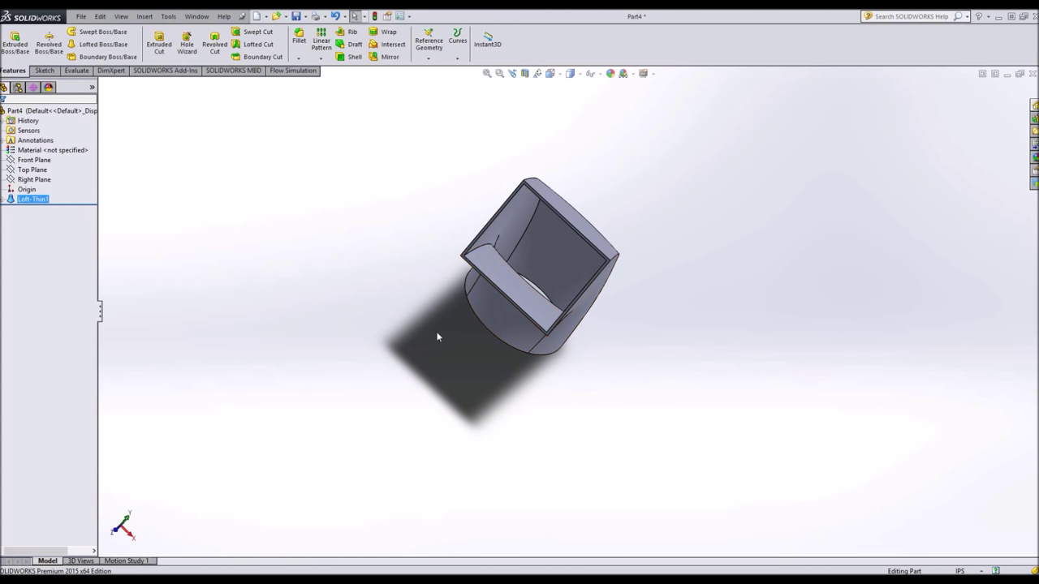
# - Orbit the duct to inspect it from the long side and the elbow
pyautogui.moveTo(436, 331)
pyautogui.mouseDown(button='middle')
pyautogui.moveTo(447, 132)
pyautogui.moveTo(661, 452)
pyautogui.mouseUp(button='middle')
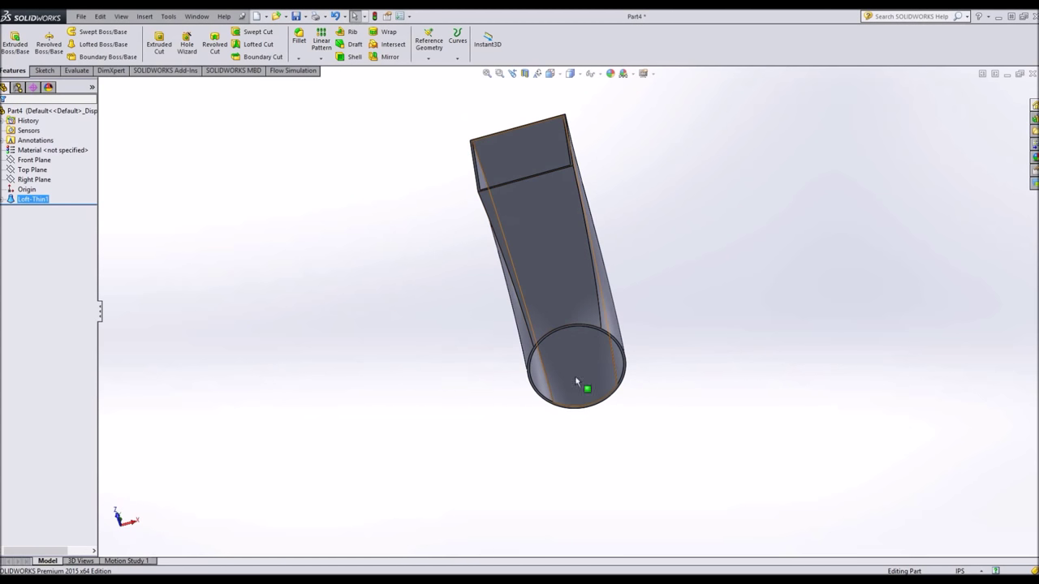
pyautogui.moveTo(473, 288)
pyautogui.mouseDown(button='middle')
pyautogui.moveTo(489, 417)
pyautogui.moveTo(512, 485)
pyautogui.moveTo(508, 528)
pyautogui.mouseUp(button='middle')
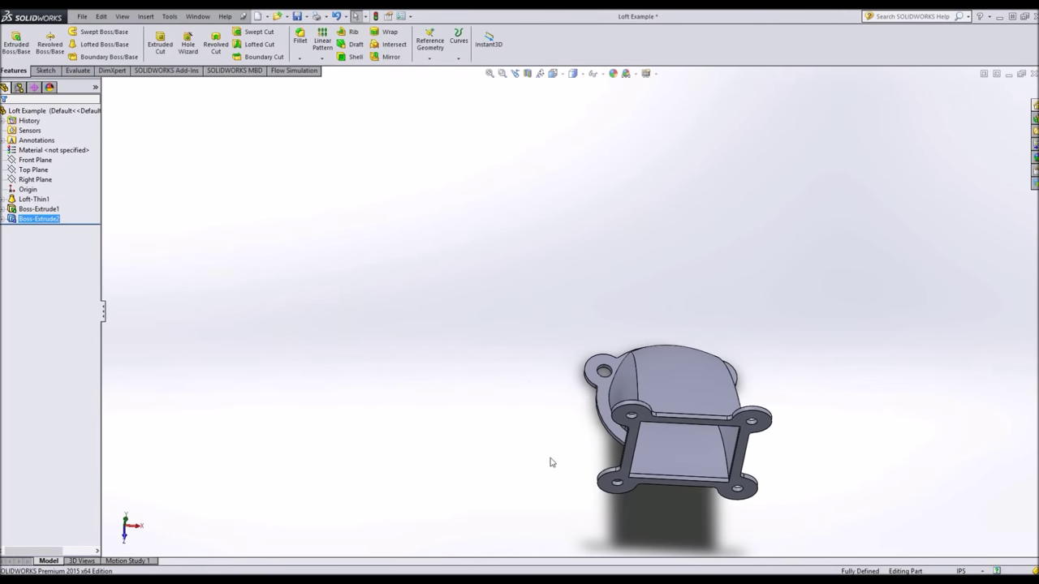
# - Orbit the finished thin-walled duct to inspect it from angled and side views
pyautogui.moveTo(550, 462); pyautogui.dragTo(592, 141, button='middle')
pyautogui.moveTo(559, 353); pyautogui.dragTo(691, 141, button='middle')
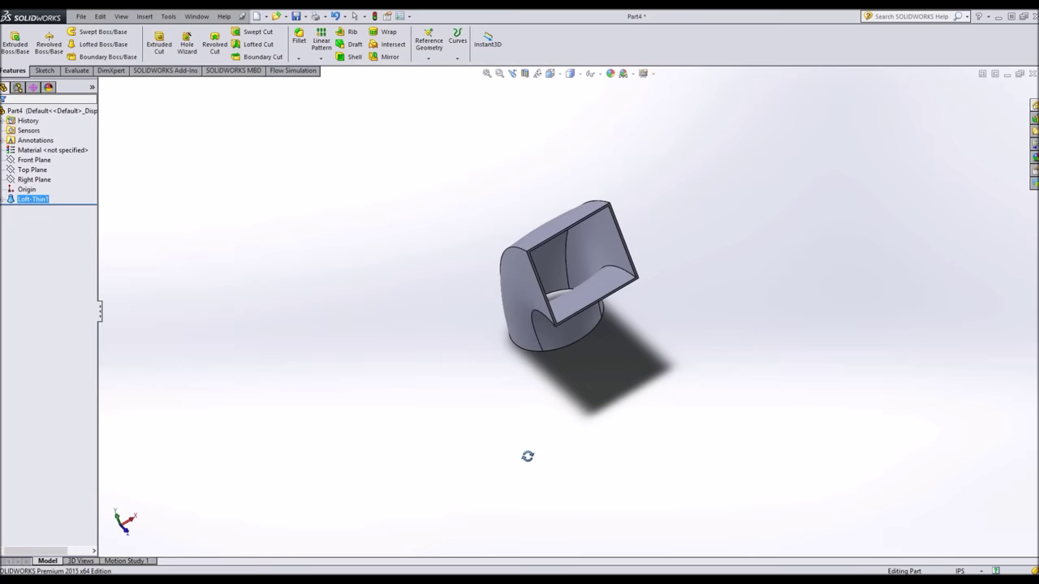
pyautogui.moveTo(528, 455); pyautogui.dragTo(444, 250, button='middle')
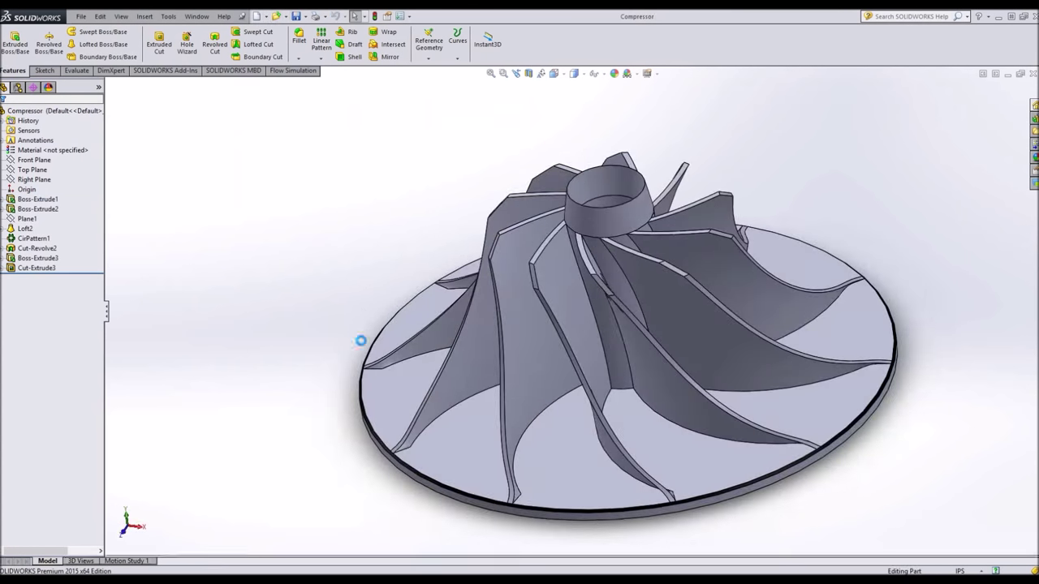
# - Orbit the Compressor impeller to a top-down view, then close it to return to Part4
pyautogui.moveTo(361, 341); pyautogui.dragTo(495, 227, button='middle')
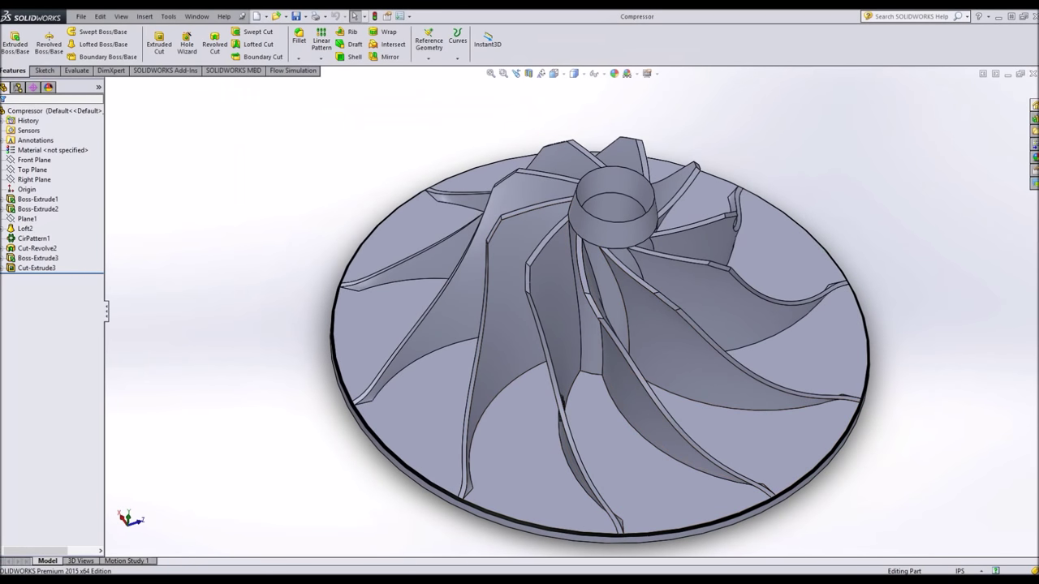
pyautogui.click(1032, 73)
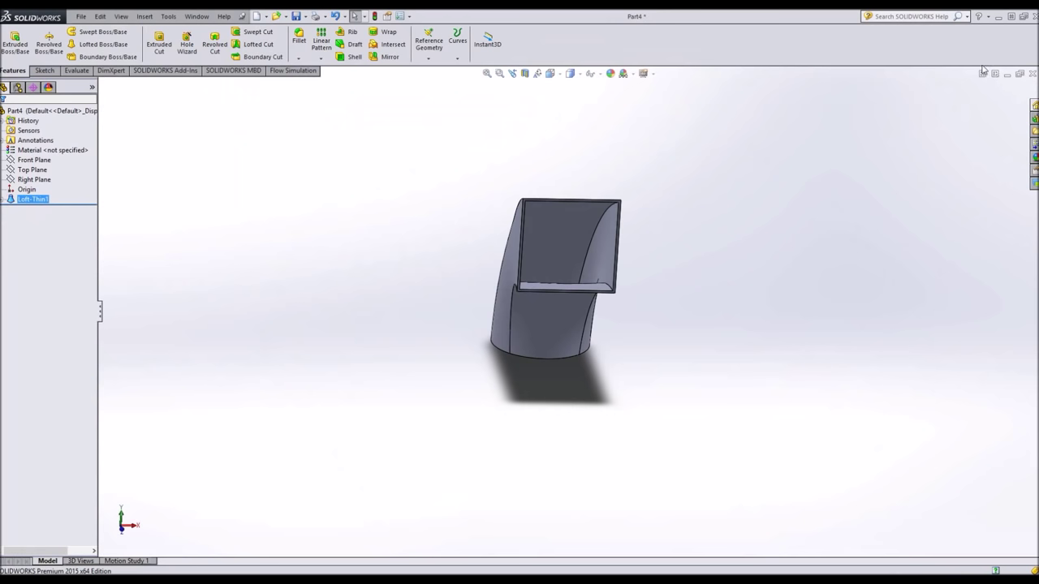